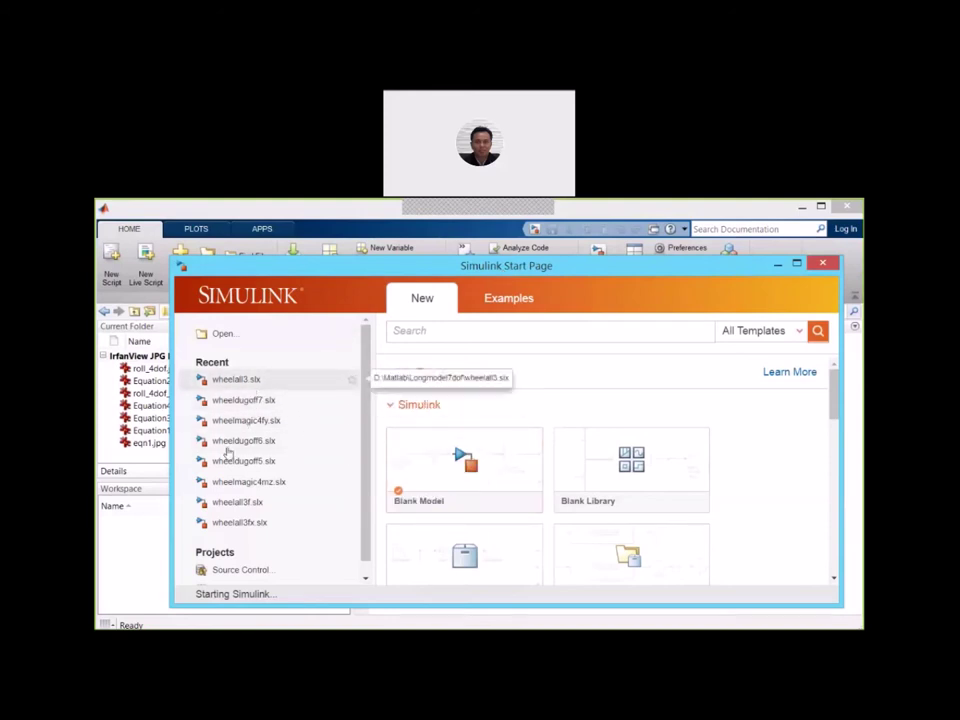
# Consult the Simulink Start Page and new model instructions in Vehicle(2).pdf, and create a blank Simulink model.
pyautogui.moveTo(466, 497)
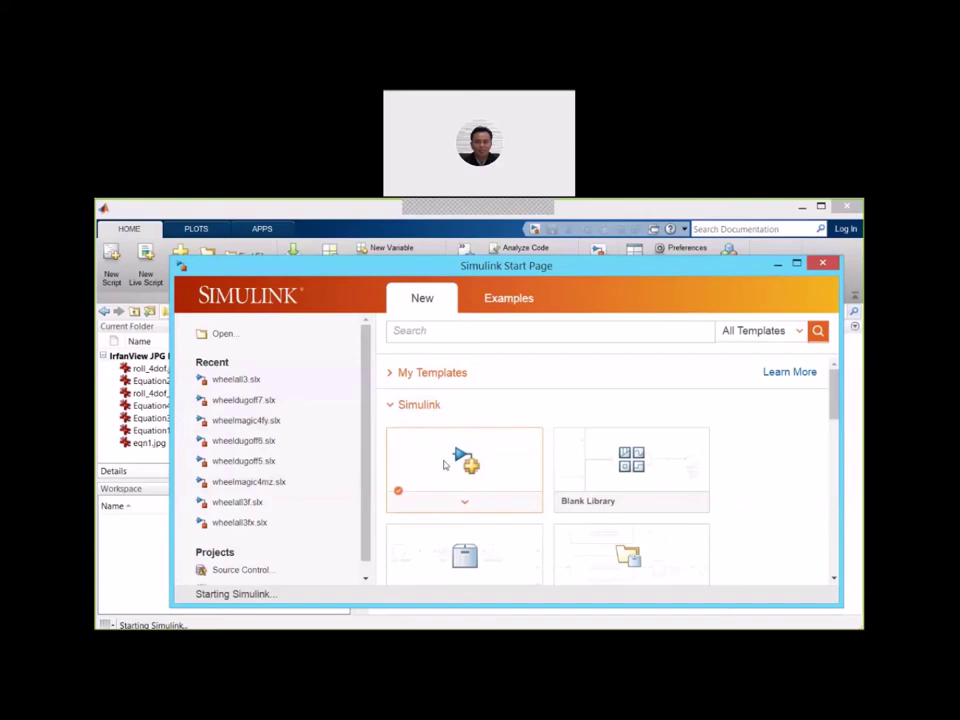
pyautogui.click(394, 616)
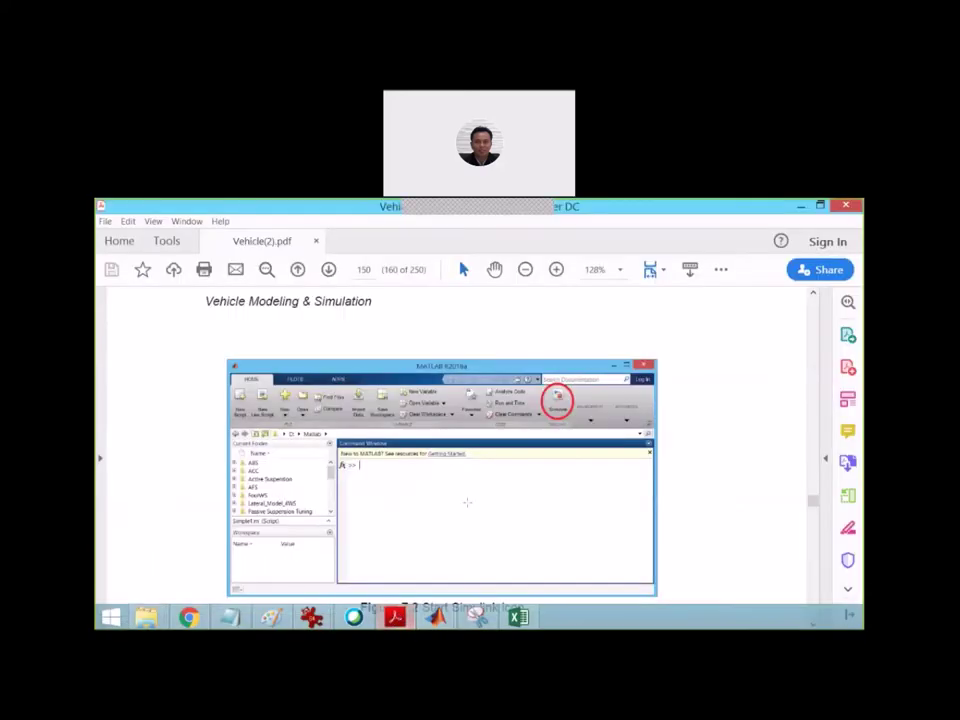
pyautogui.scroll(-5, 467, 502)
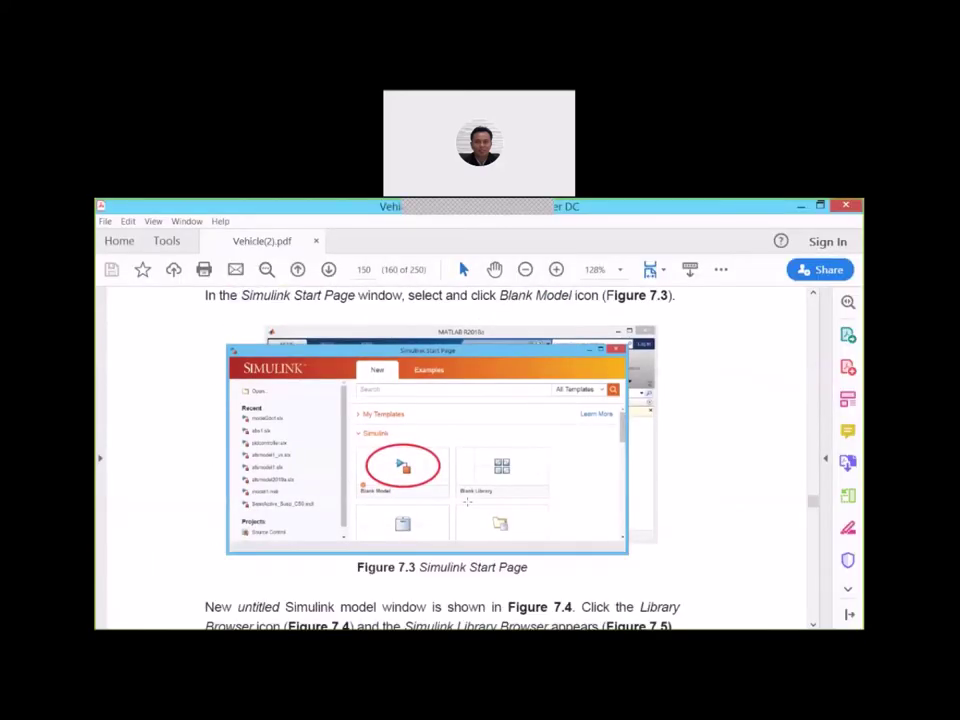
pyautogui.scroll(-1, 467, 501)
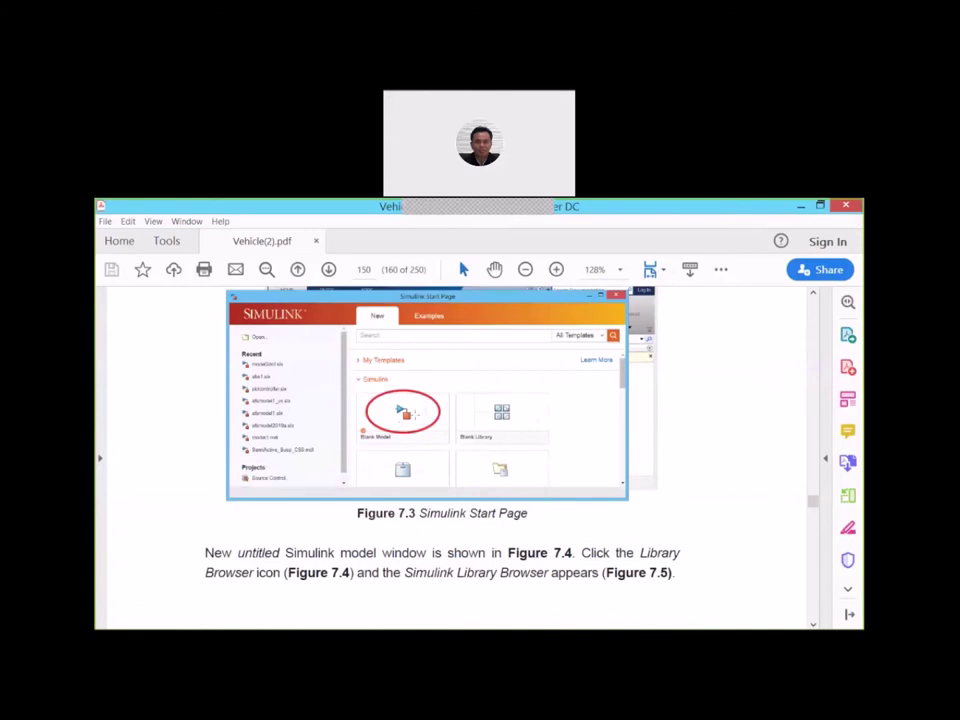
pyautogui.scroll(-1, 436, 439)
pyautogui.scroll(-7, 436, 439)
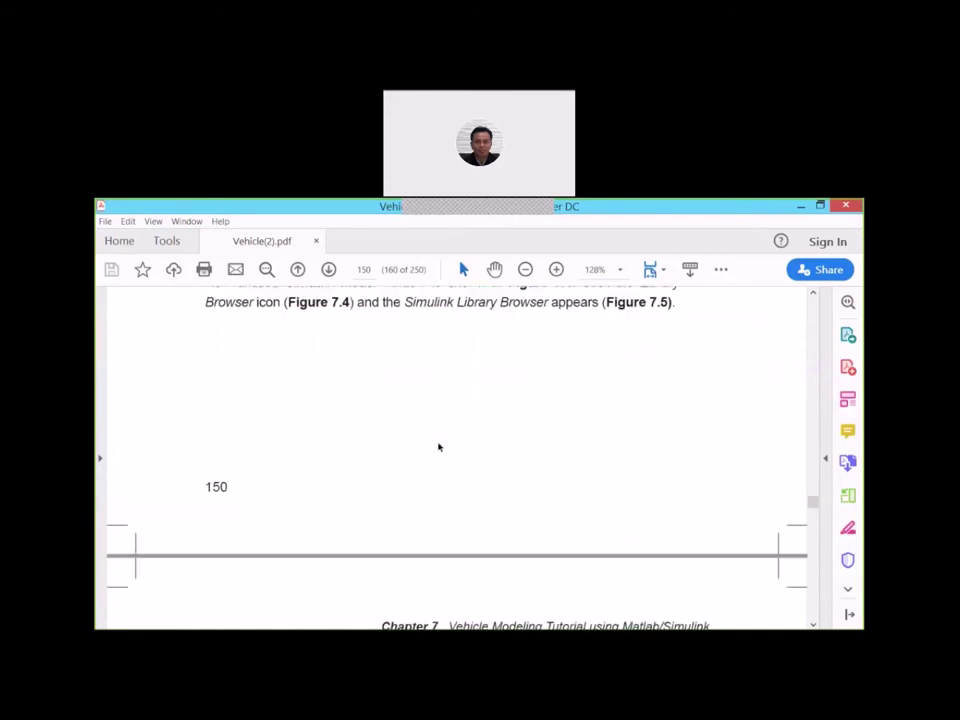
pyautogui.scroll(-1, 436, 441)
pyautogui.scroll(1, 436, 441)
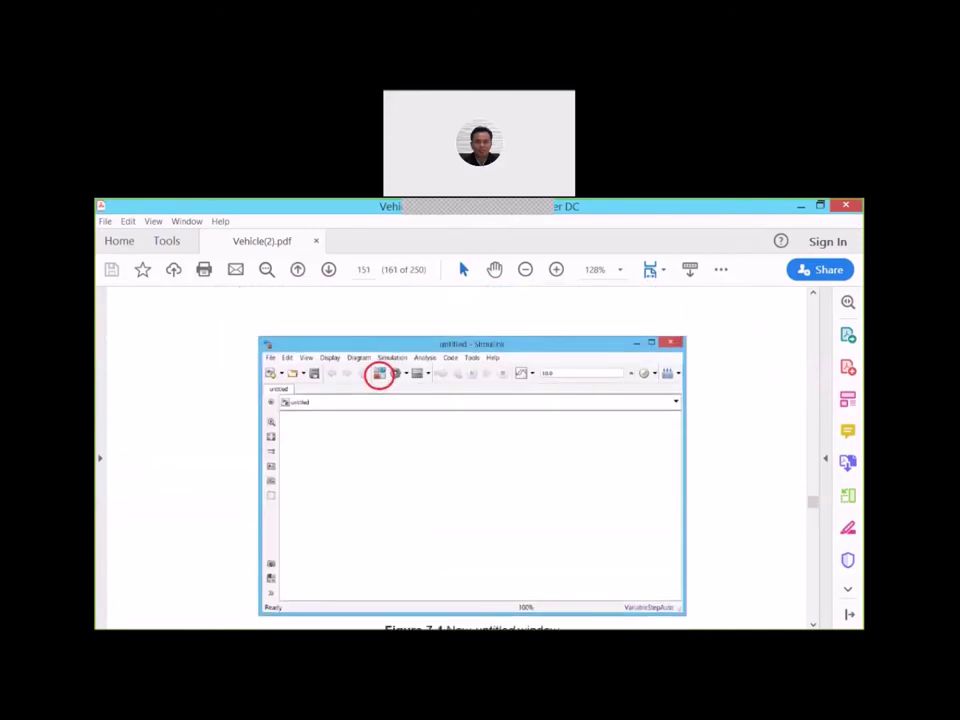
pyautogui.click(464, 462)
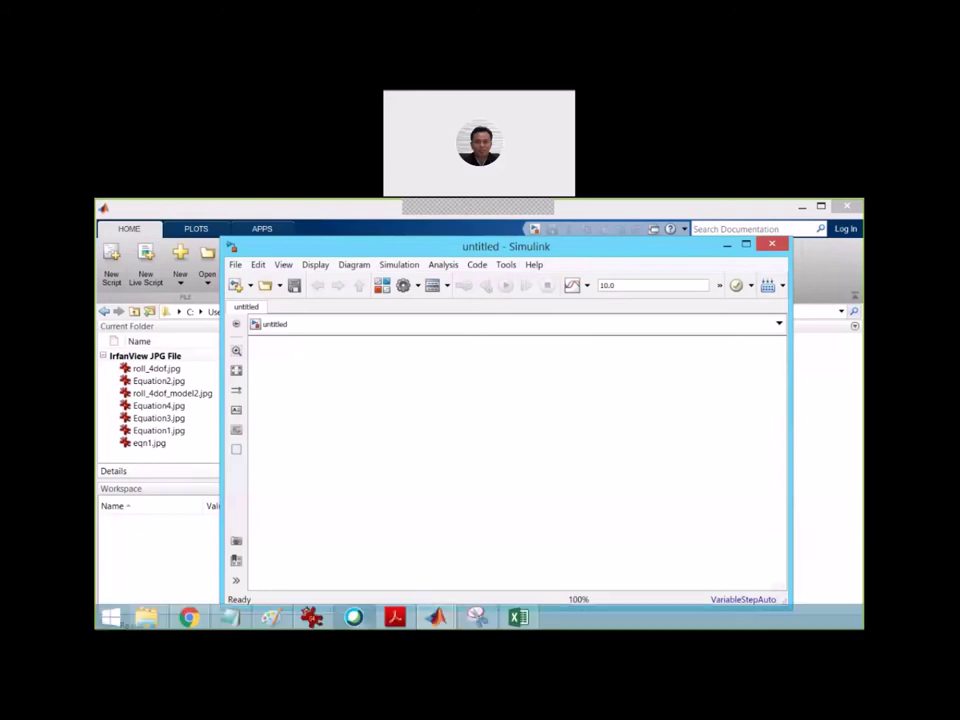
# Check the library browser instructions on pages 150 and 151 of Vehicle(2).pdf, and open the Simulink Library Browser from the untitled model.
pyautogui.click(394, 617)
pyautogui.scroll(-5, 503, 463)
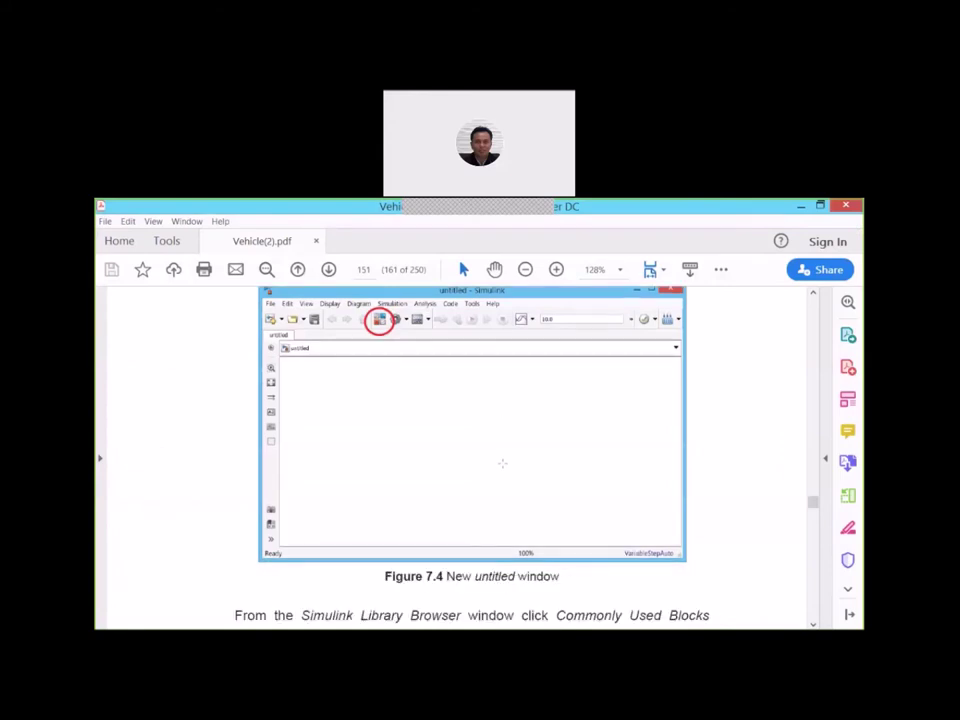
pyautogui.scroll(-3, 503, 463)
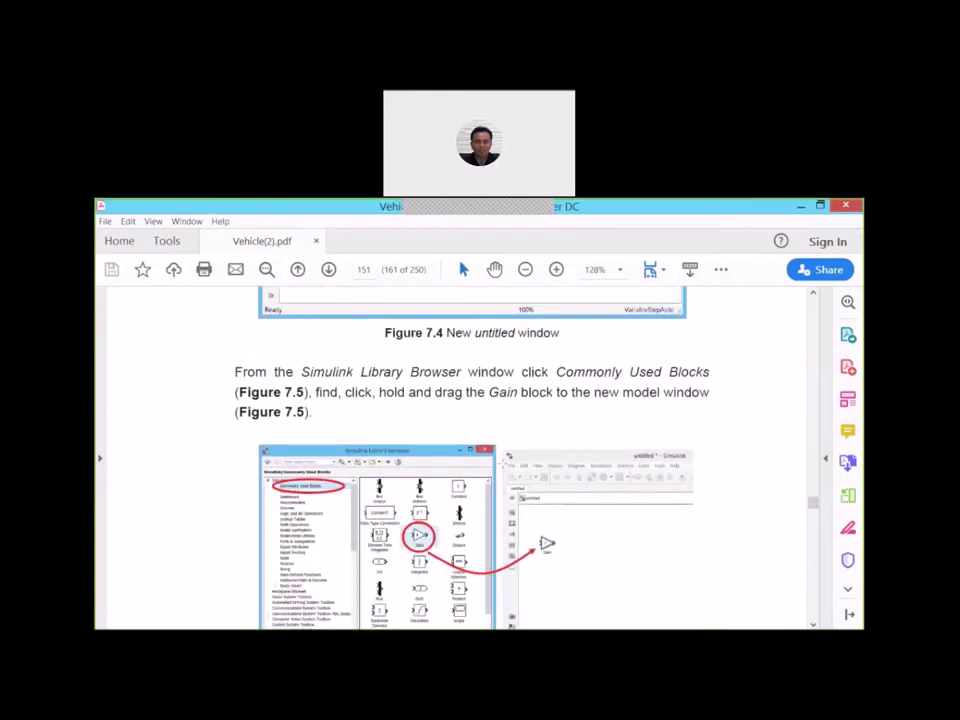
pyautogui.scroll(7, 503, 463)
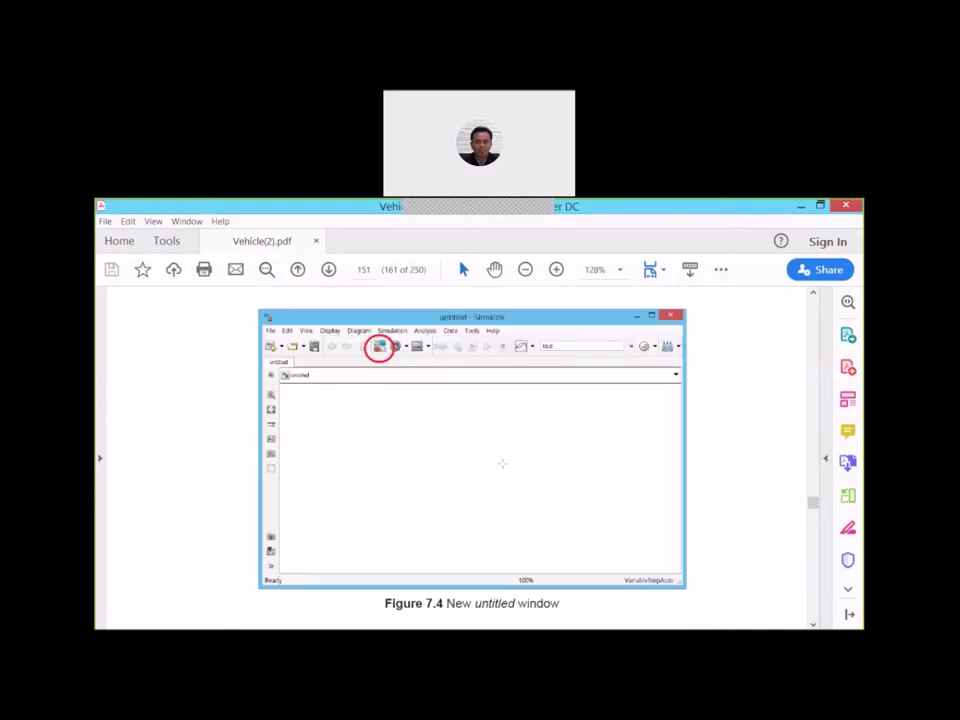
pyautogui.scroll(10, 503, 463)
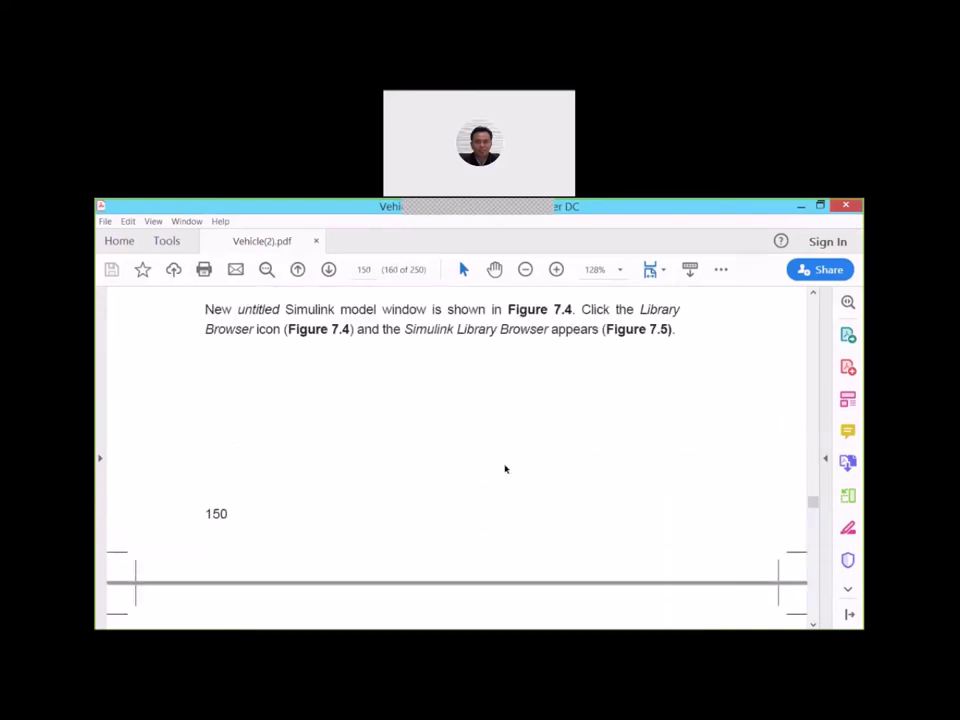
pyautogui.scroll(1, 505, 469)
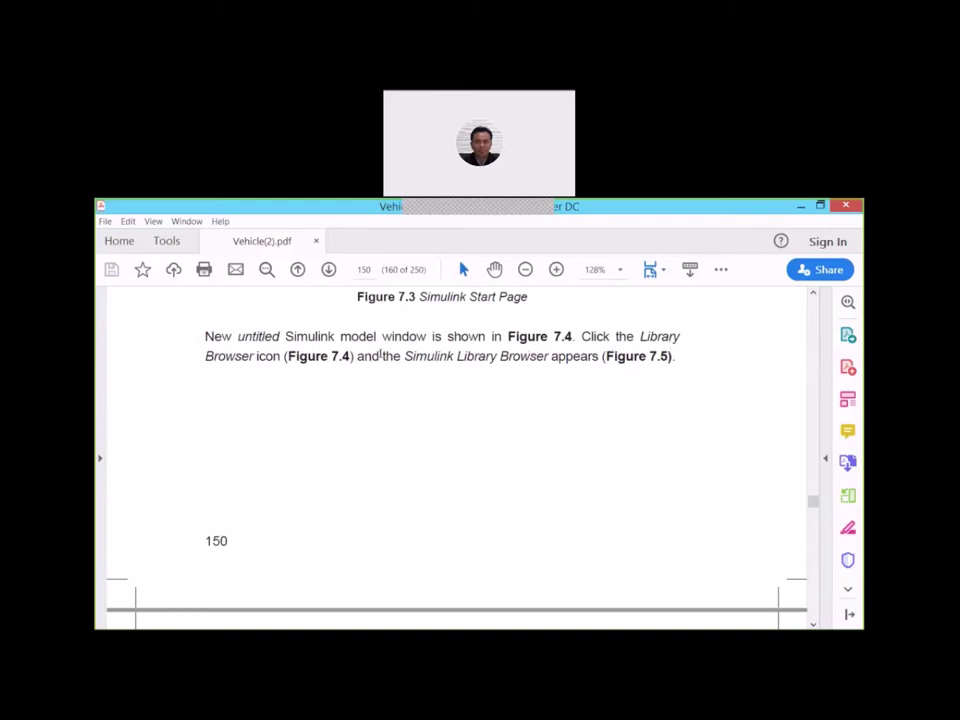
pyautogui.click(801, 206)
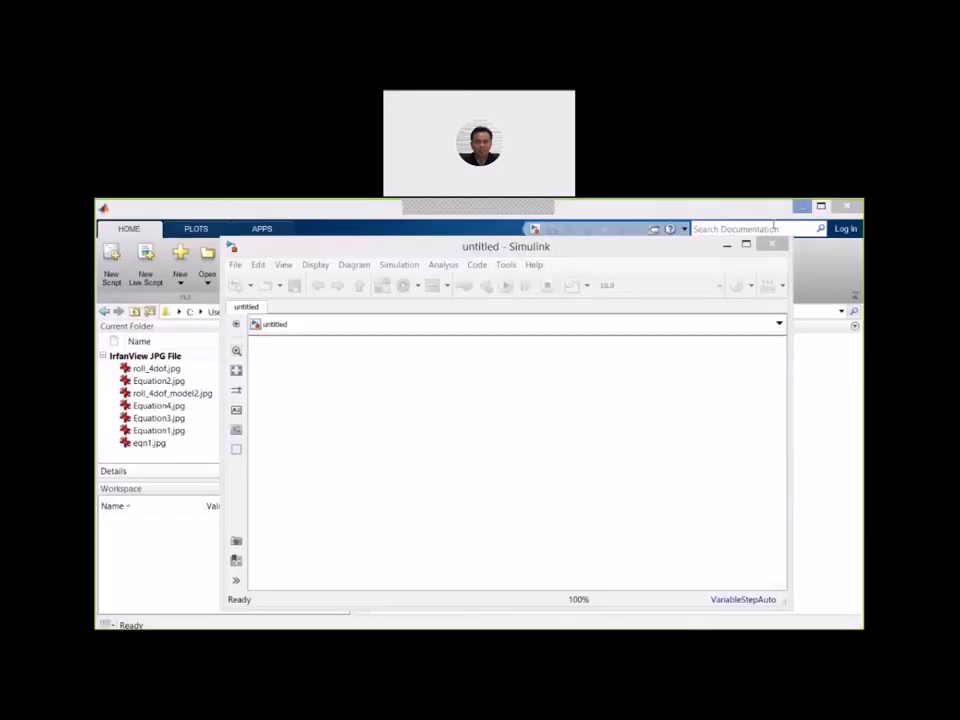
pyautogui.click(543, 245)
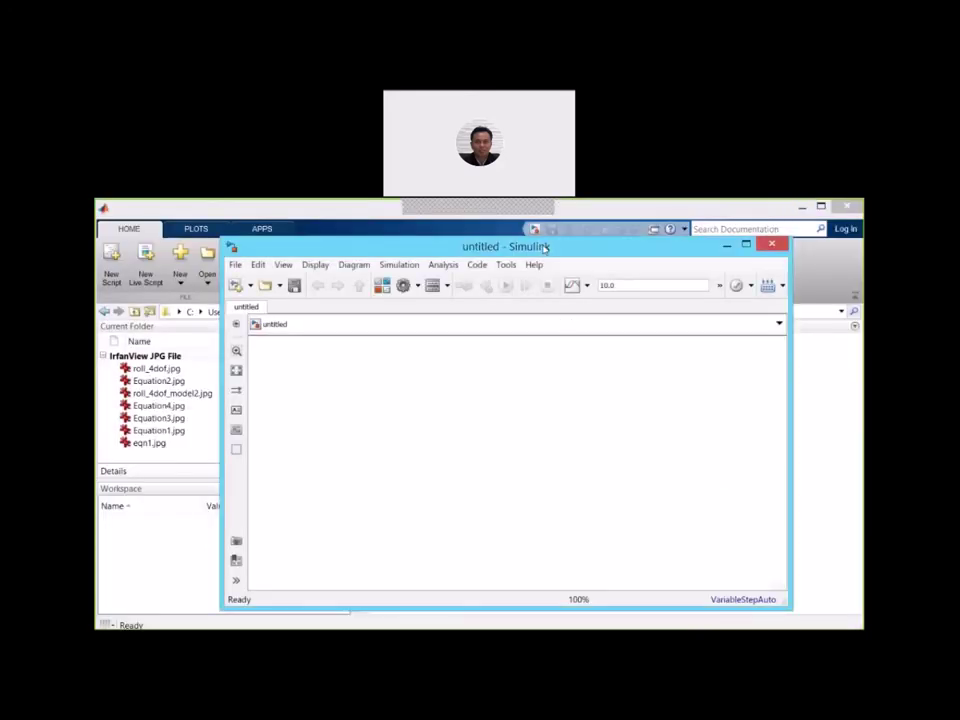
pyautogui.click(383, 287)
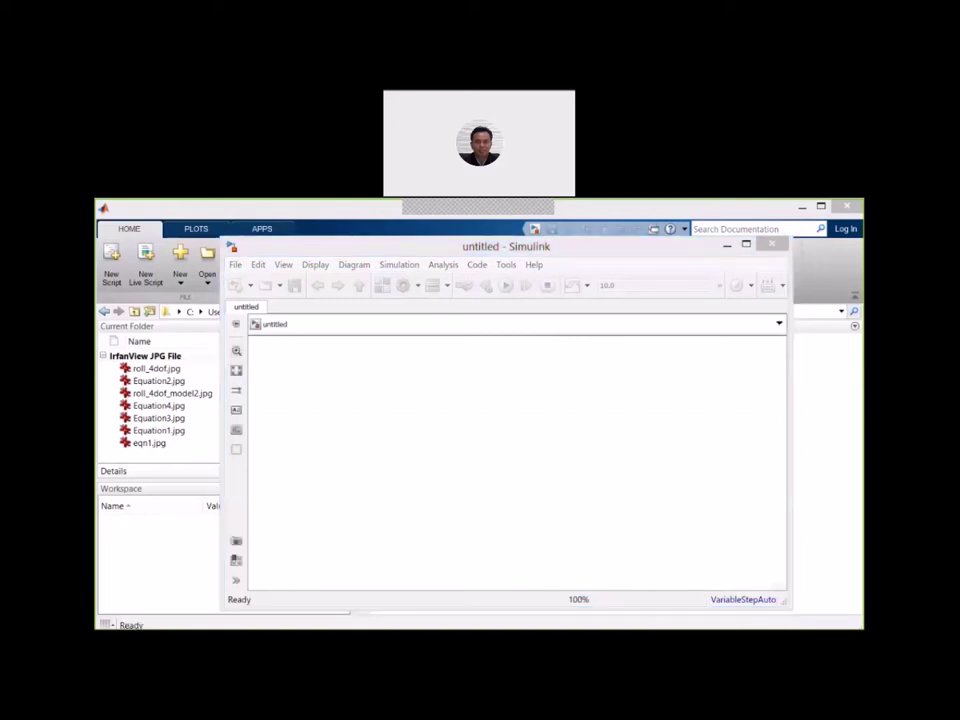
pyautogui.moveTo(272, 246); pyautogui.dragTo(410, 232)
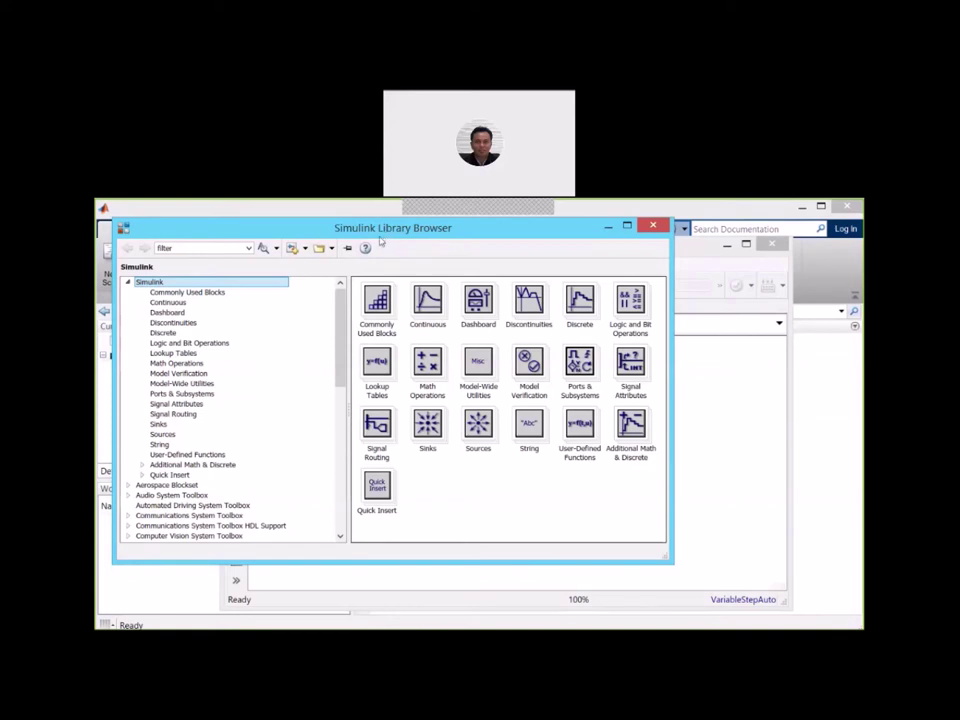
# Add a Gain block from the Commonly Used Blocks library to the untitled model.
pyautogui.click(199, 295)
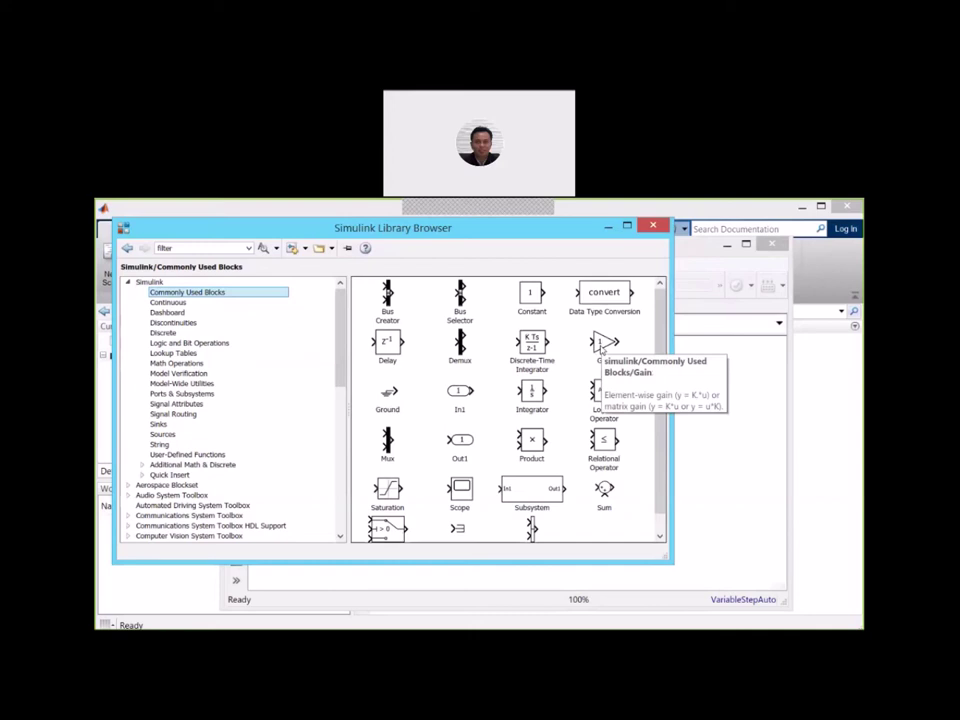
pyautogui.moveTo(544, 232); pyautogui.dragTo(531, 226)
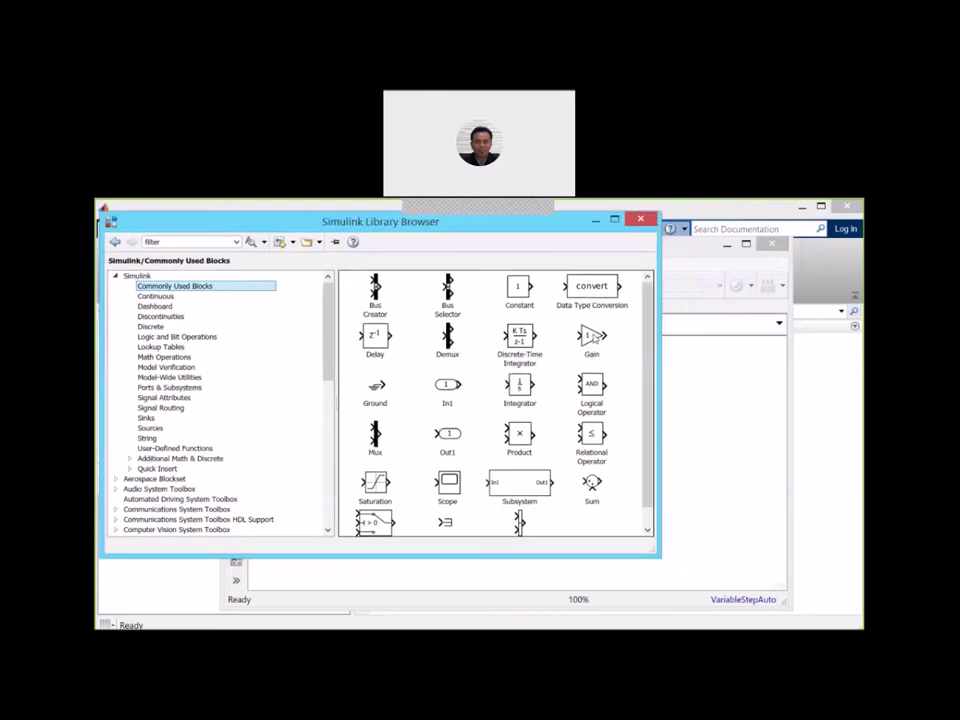
pyautogui.click(590, 338)
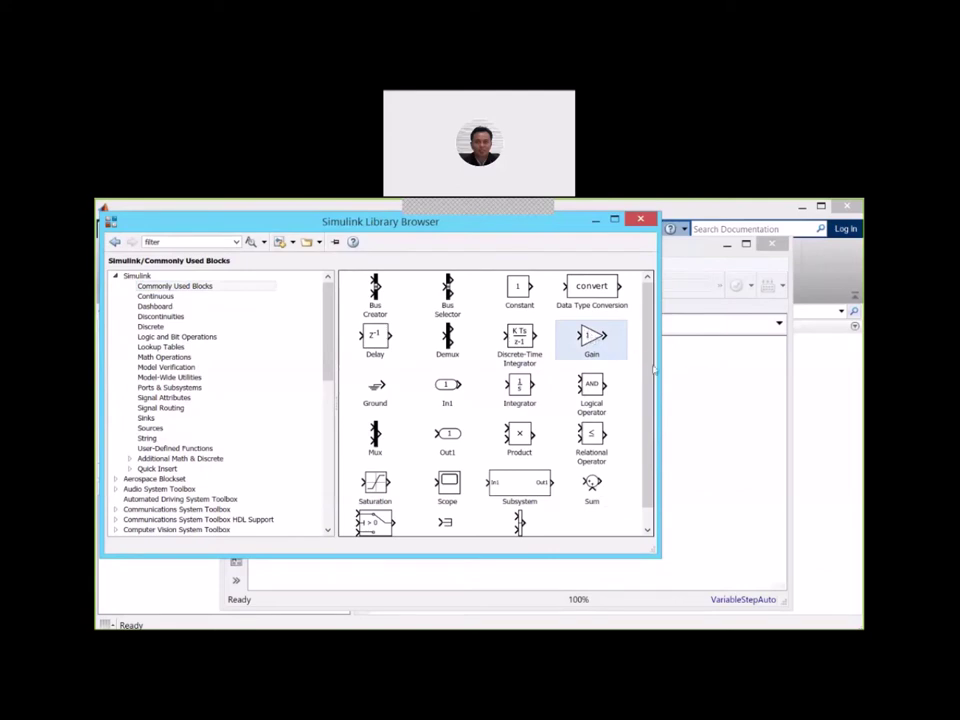
pyautogui.moveTo(588, 334); pyautogui.dragTo(703, 393)
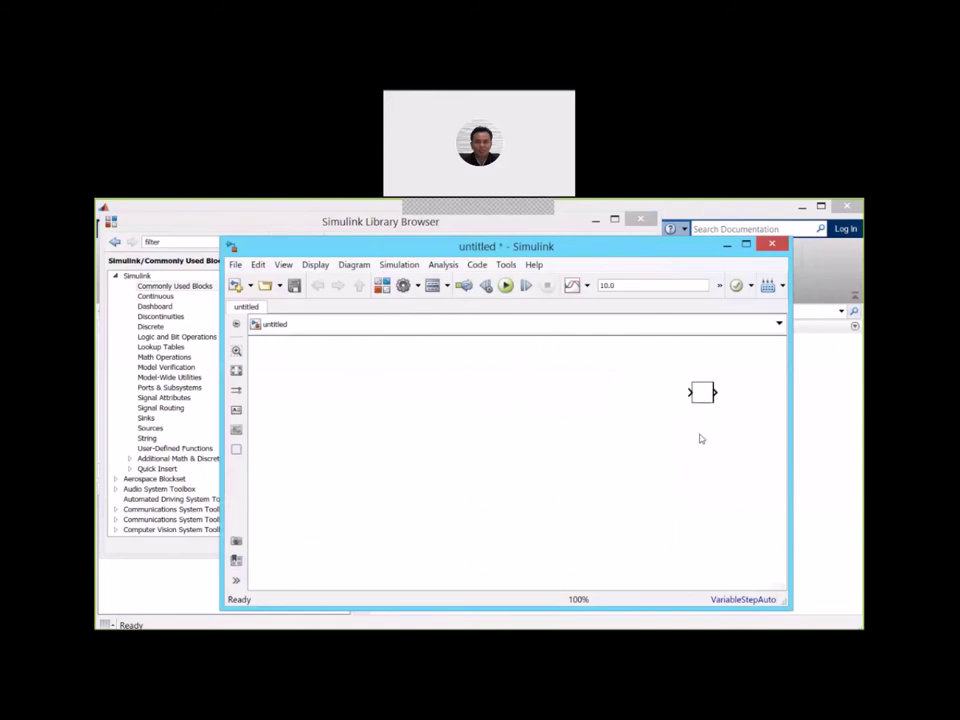
pyautogui.click(542, 224)
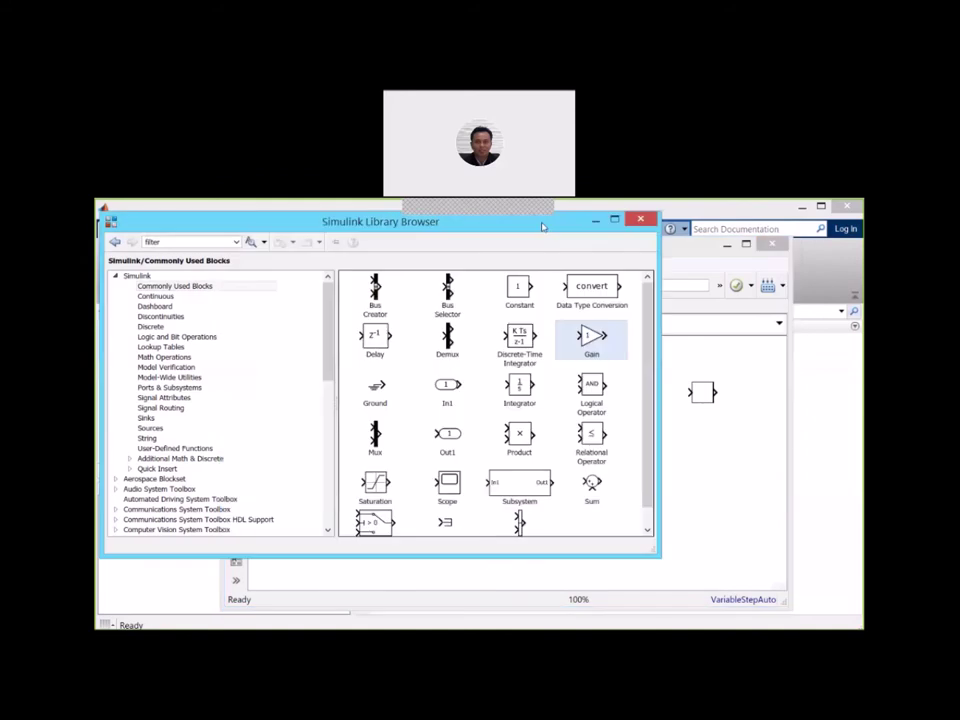
pyautogui.click(694, 369)
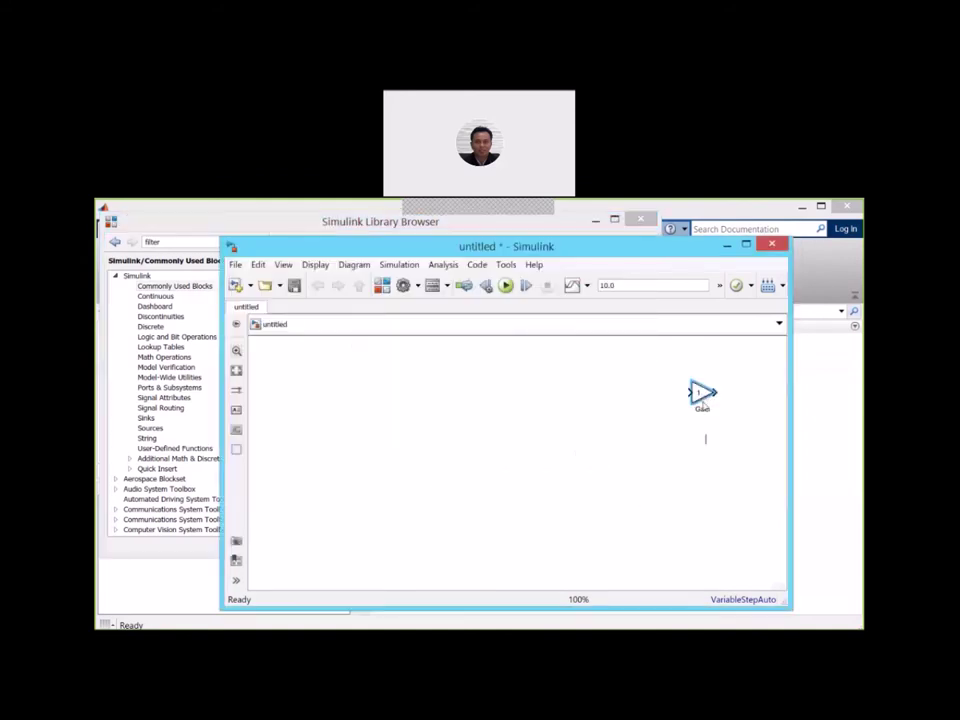
pyautogui.click(519, 224)
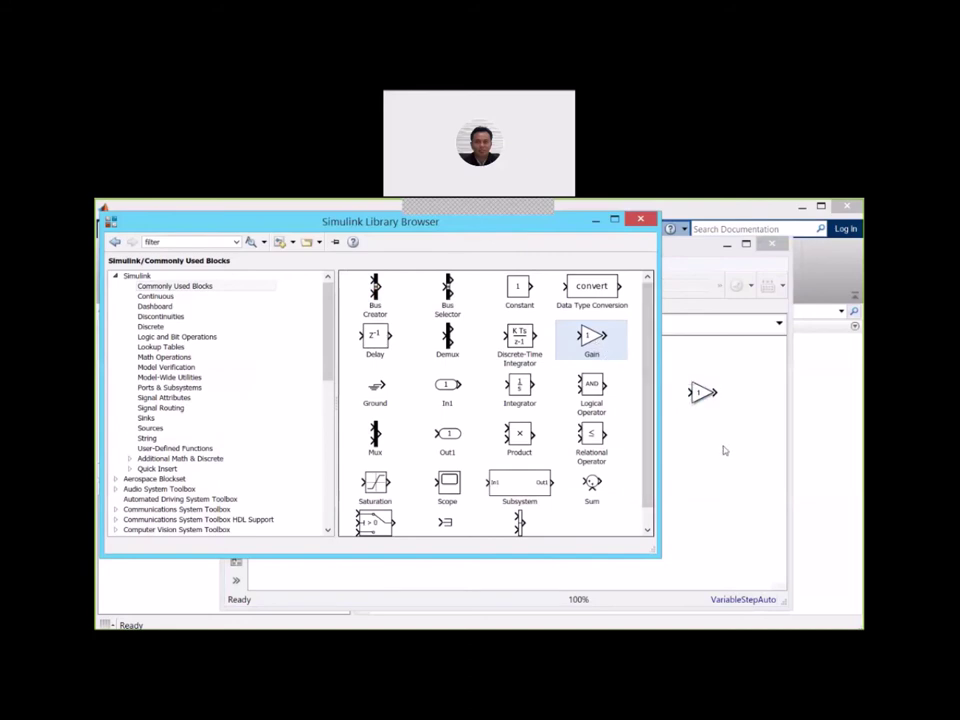
pyautogui.click(703, 394)
pyautogui.moveTo(703, 392); pyautogui.dragTo(700, 392)
# Switch to Vehicle(2).pdf and read the page 152 instructions for drawing and labelling the lines of the Gain block.
pyautogui.moveTo(430, 620)
pyautogui.click(395, 617)
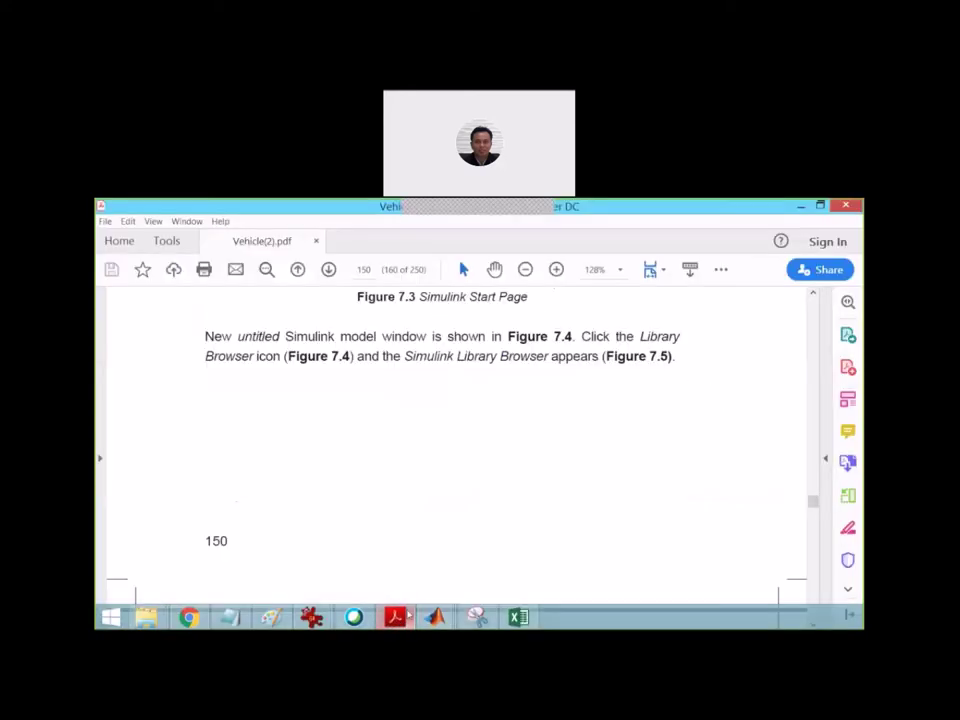
pyautogui.scroll(-5, 480, 411)
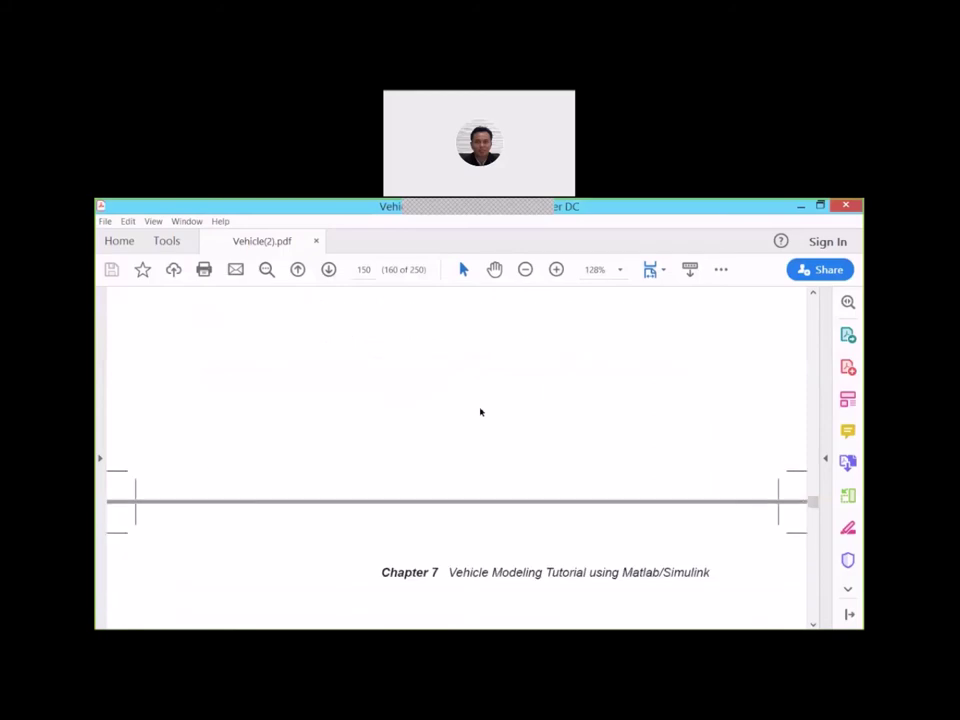
pyautogui.scroll(-10, 478, 406)
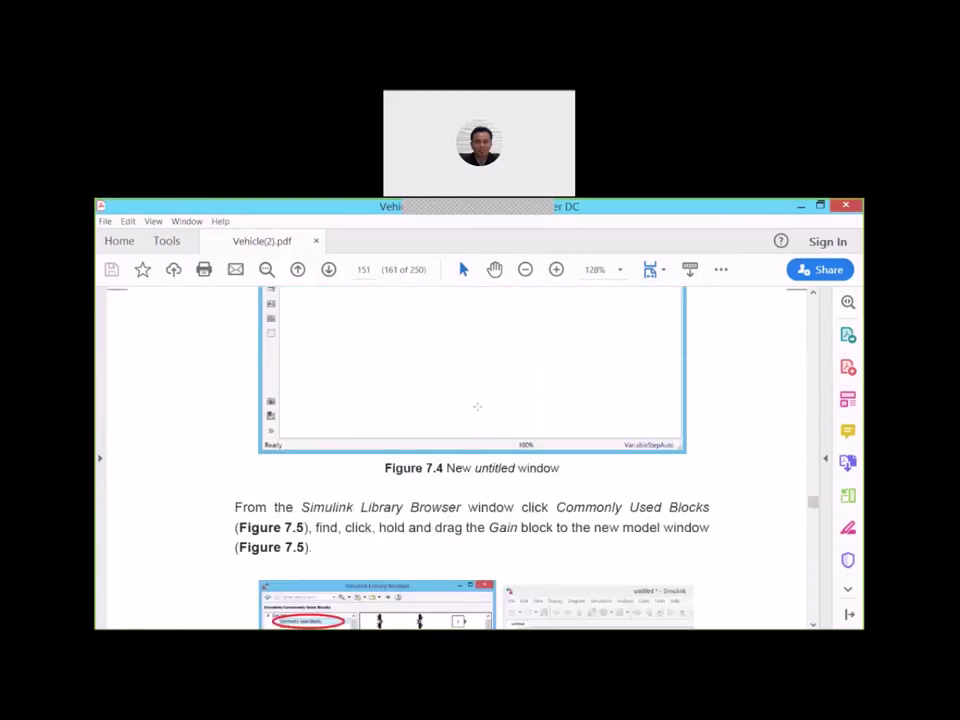
pyautogui.scroll(-10, 478, 406)
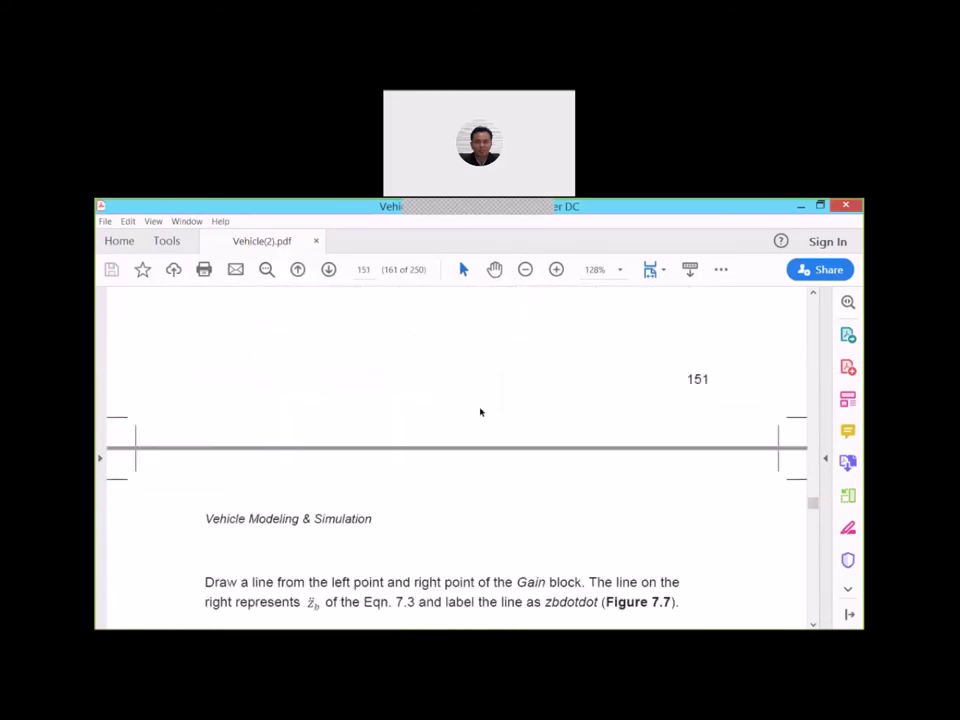
pyautogui.scroll(-1, 478, 406)
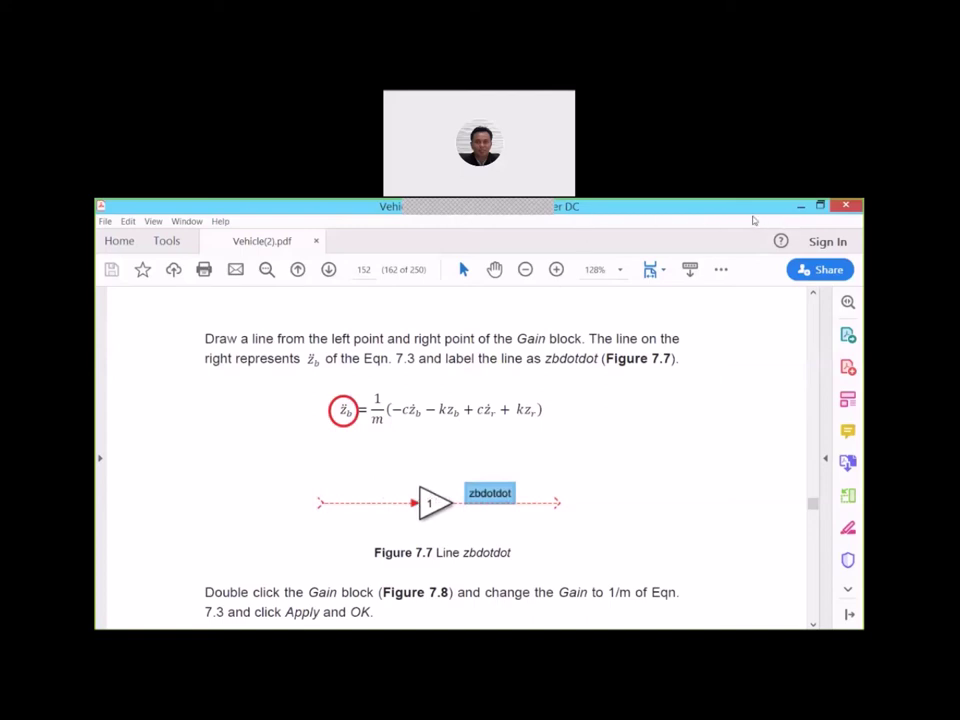
pyautogui.click(801, 207)
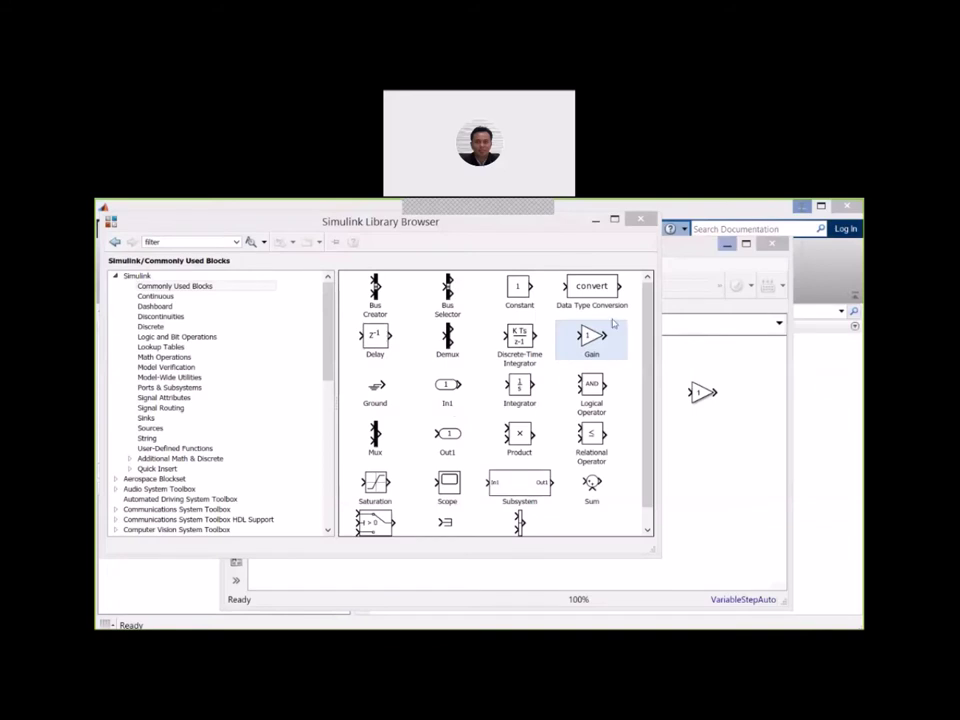
# Move the Gain block to the middle of the model and draw open signal lines from its input and output ports.
pyautogui.click(596, 216)
pyautogui.moveTo(700, 392); pyautogui.dragTo(477, 413)
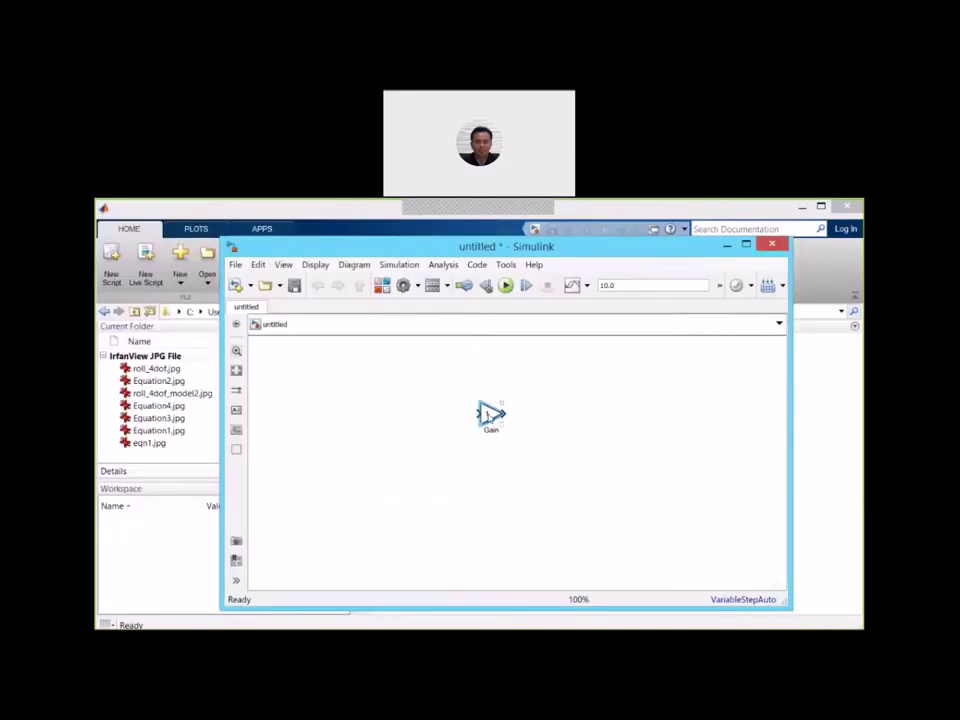
pyautogui.moveTo(477, 413); pyautogui.dragTo(409, 412)
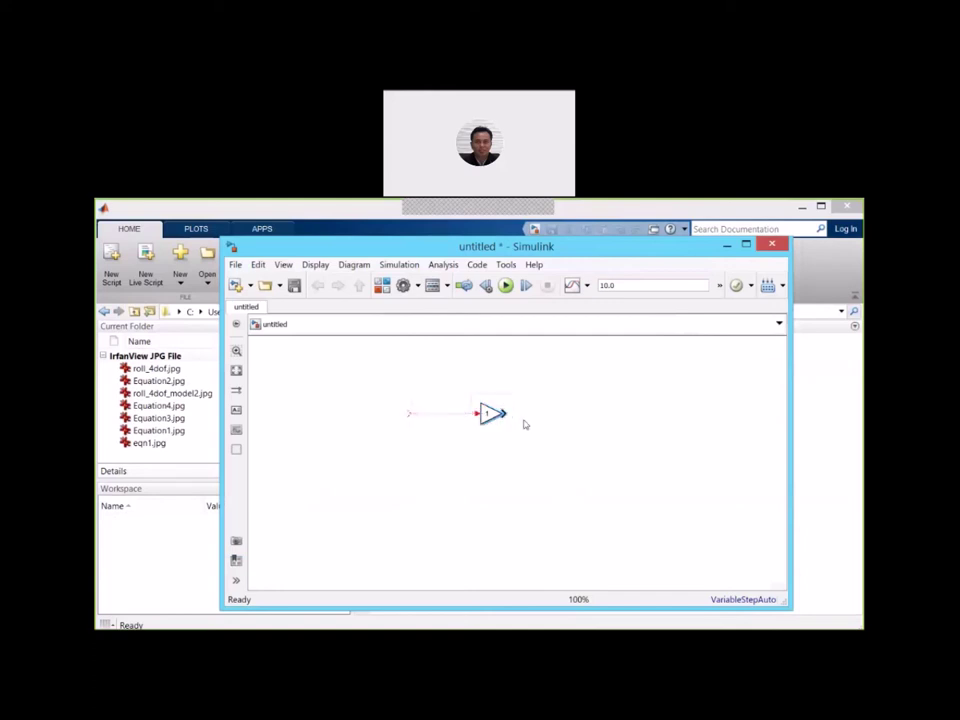
pyautogui.moveTo(503, 412); pyautogui.dragTo(551, 413)
pyautogui.moveTo(548, 413); pyautogui.dragTo(568, 413)
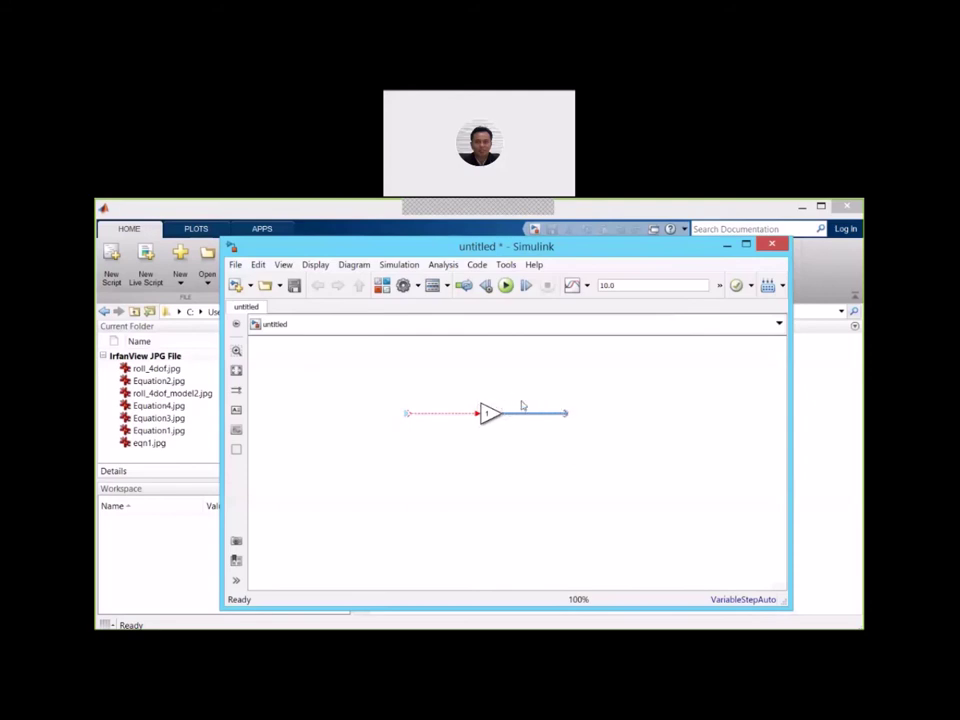
# Add the annotation "zbdotdot" just above the Gain block's output line.
pyautogui.click(513, 399)
pyautogui.doubleClick(513, 398)
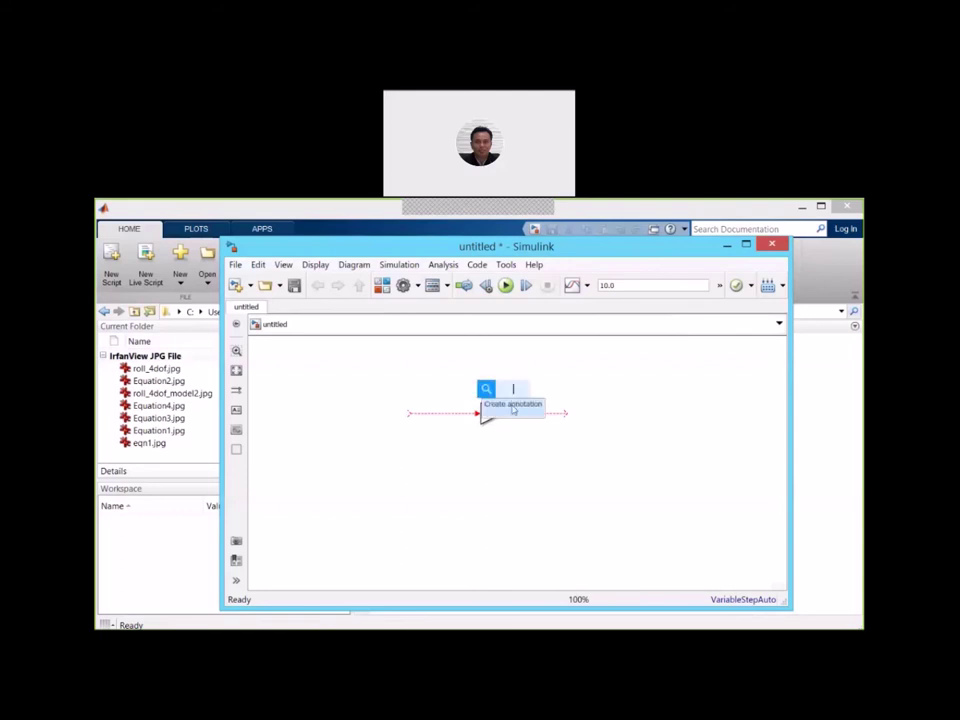
pyautogui.click(513, 405)
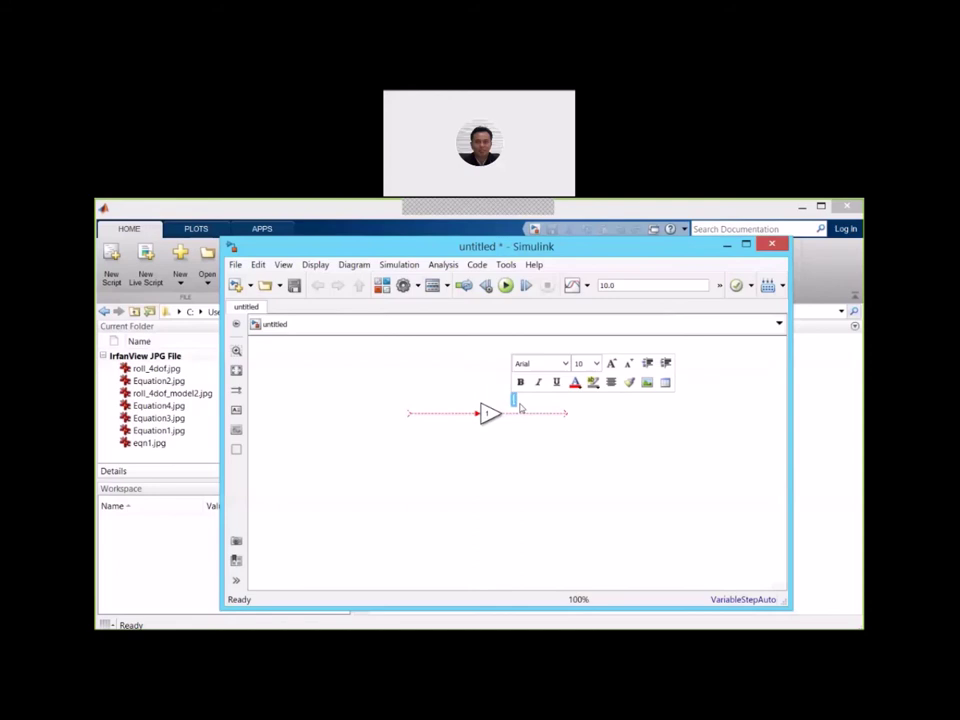
pyautogui.write('abccdcdf')
pyautogui.press('Escape')
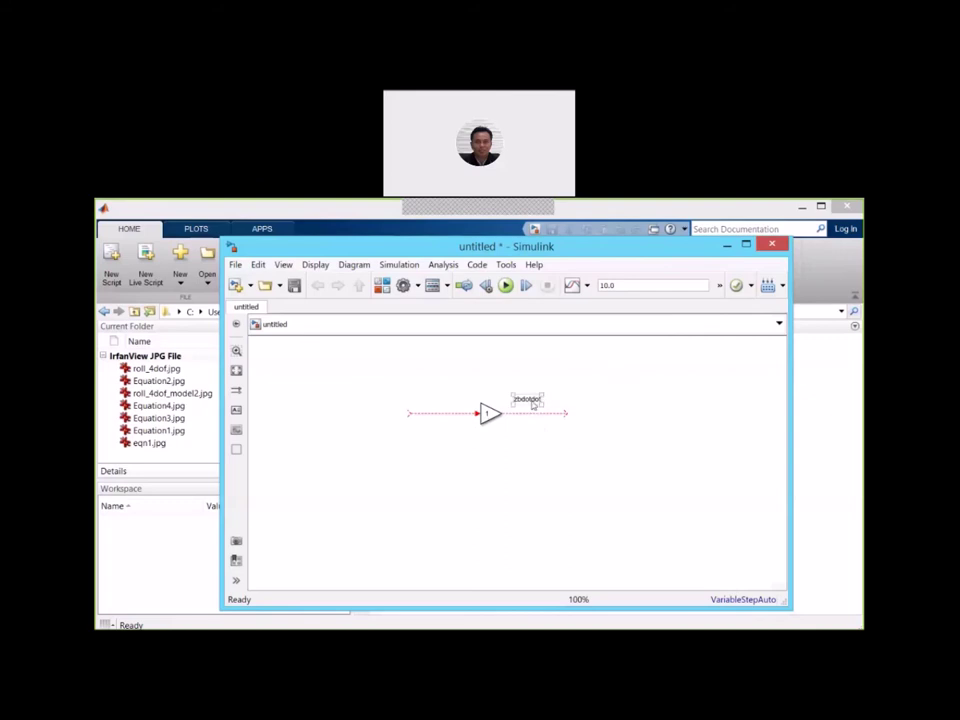
# Set the zbdotdot annotation close above the Gain block's output line and check the drawing against Figure 7.7 in Vehicle(2).pdf.
pyautogui.click(524, 439)
pyautogui.moveTo(445, 622)
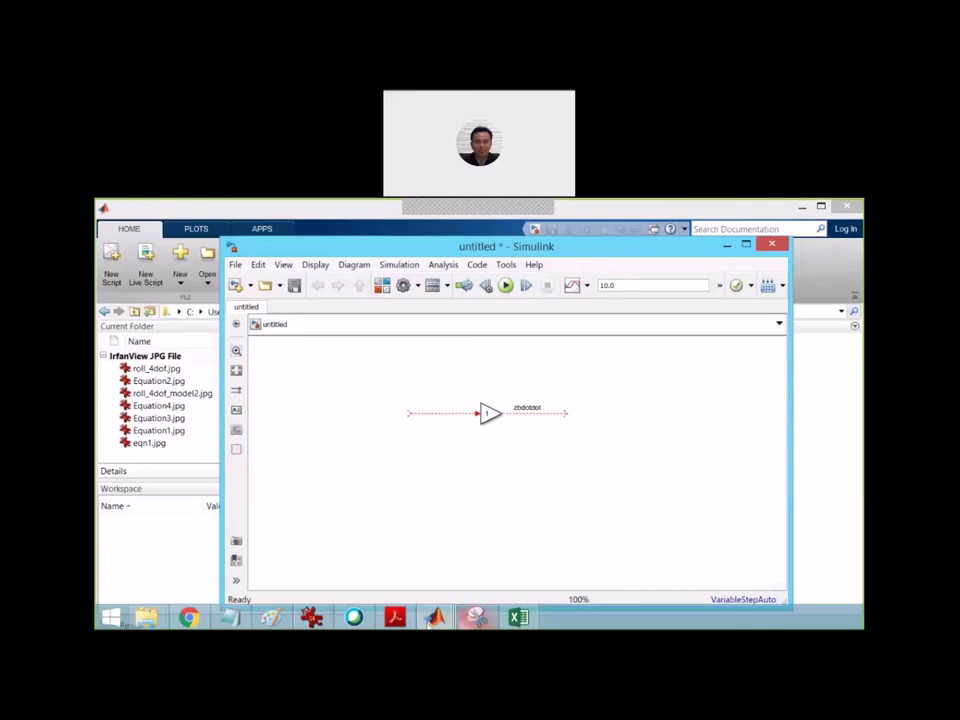
pyautogui.click(394, 617)
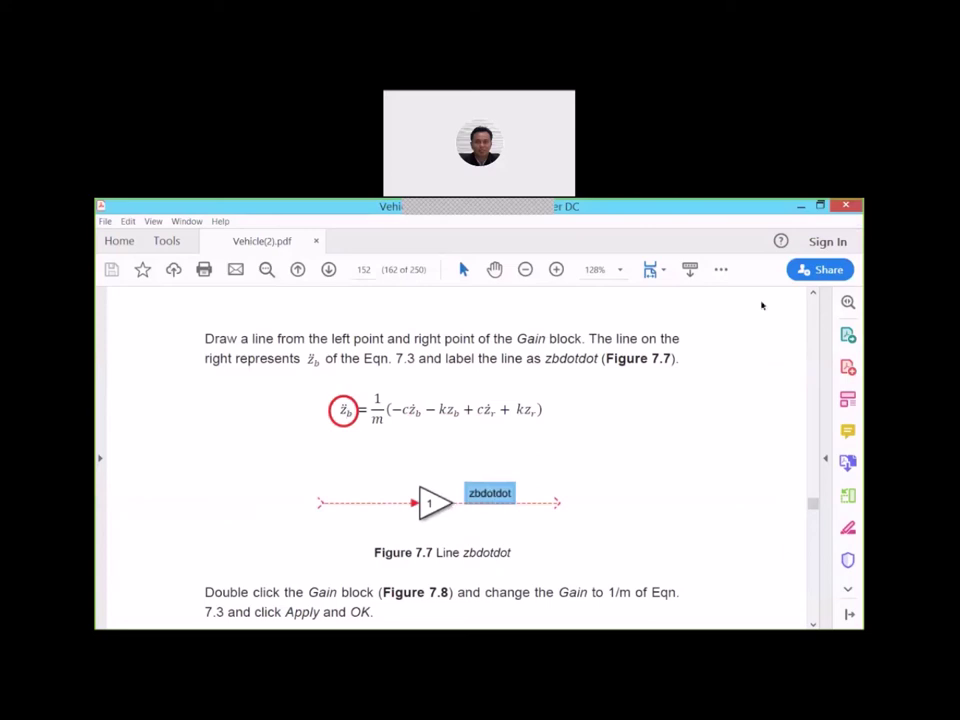
pyautogui.click(800, 207)
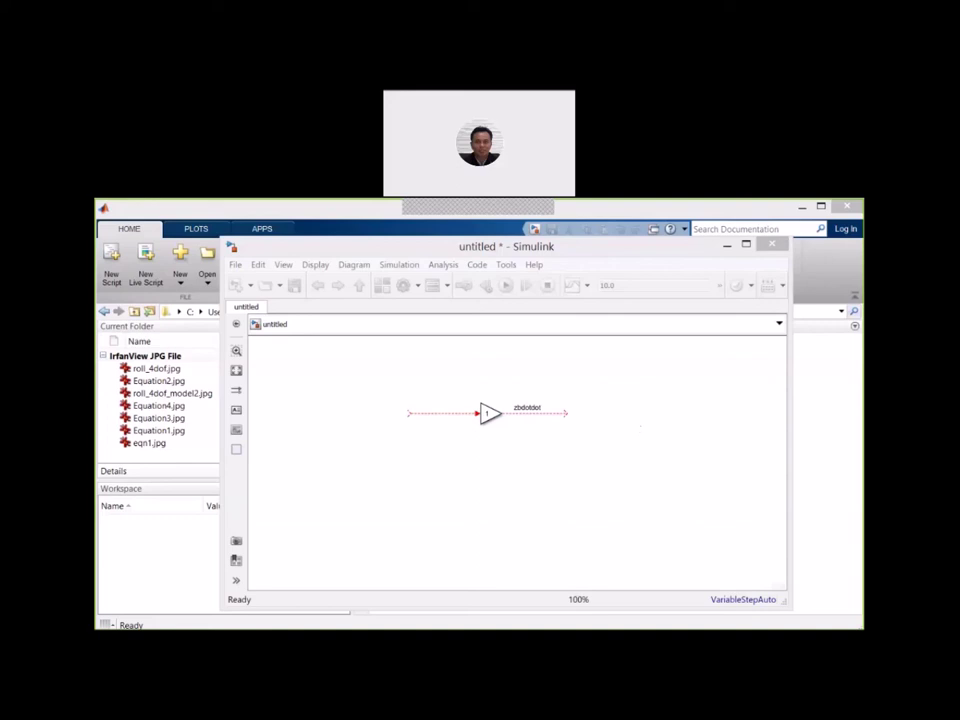
# Save the untitled model as model_1dof in the Documents > MATLAB folder as a Simulink model (*.slx).
pyautogui.click(369, 265)
pyautogui.click(294, 286)
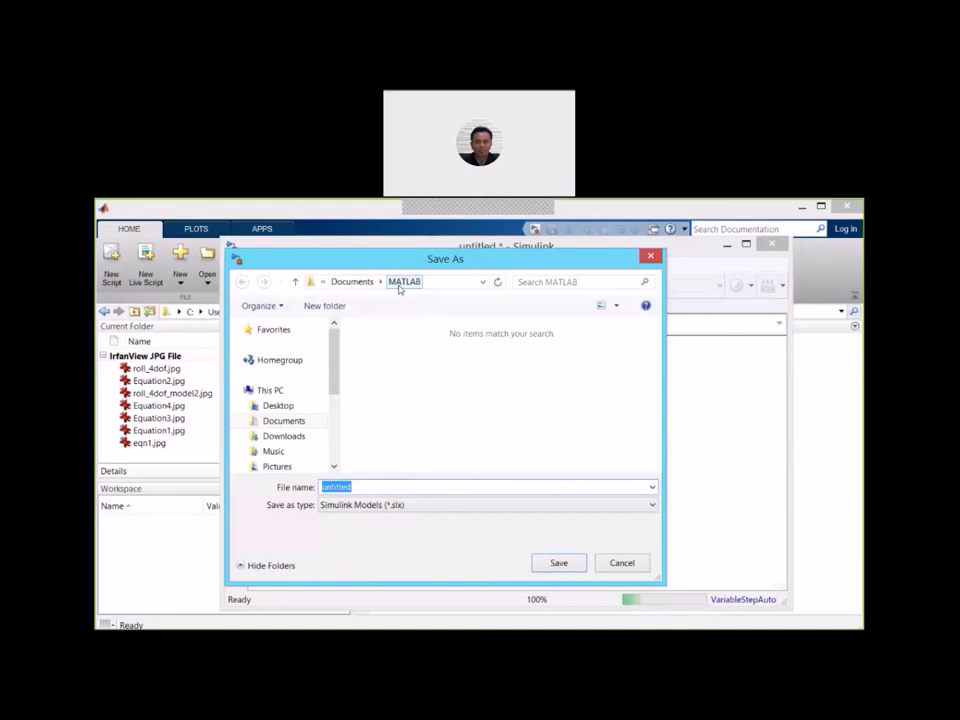
pyautogui.write('model_')
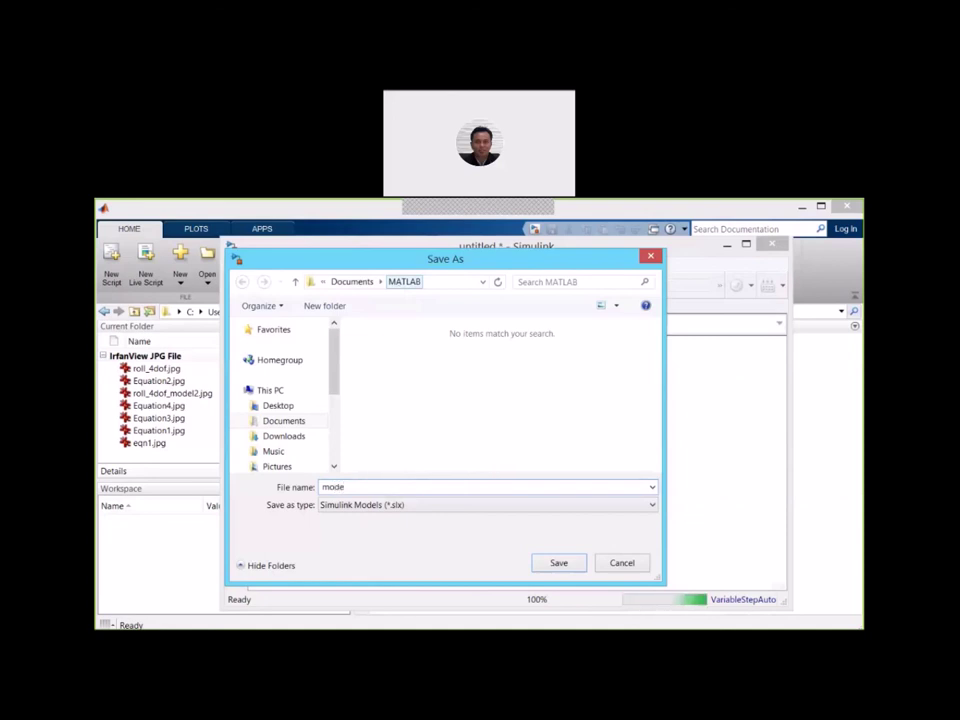
pyautogui.write('1dof')
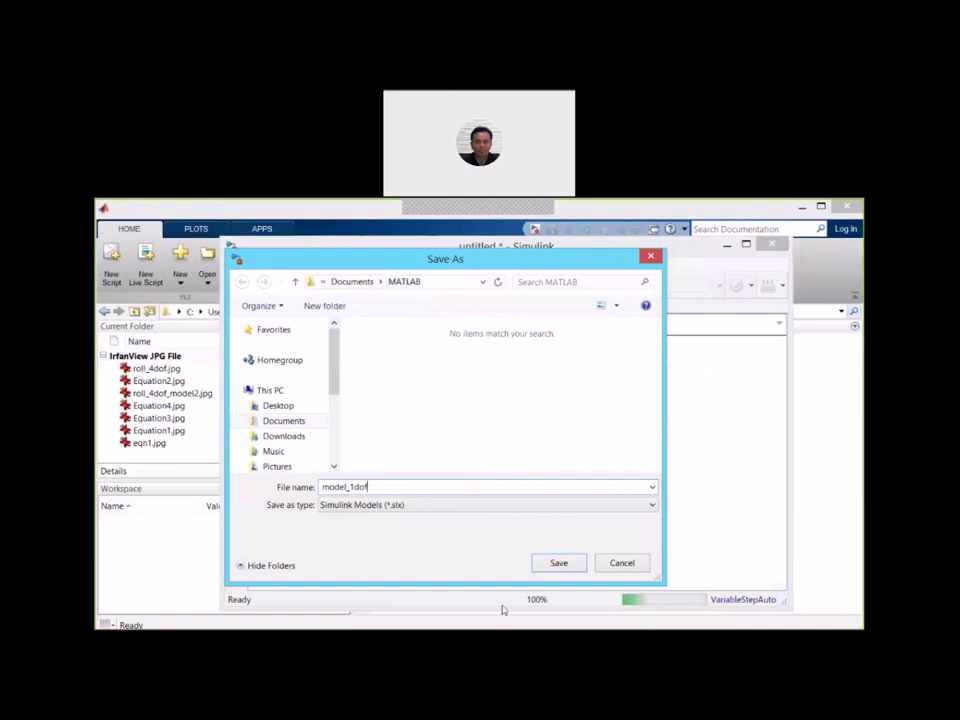
pyautogui.click(558, 564)
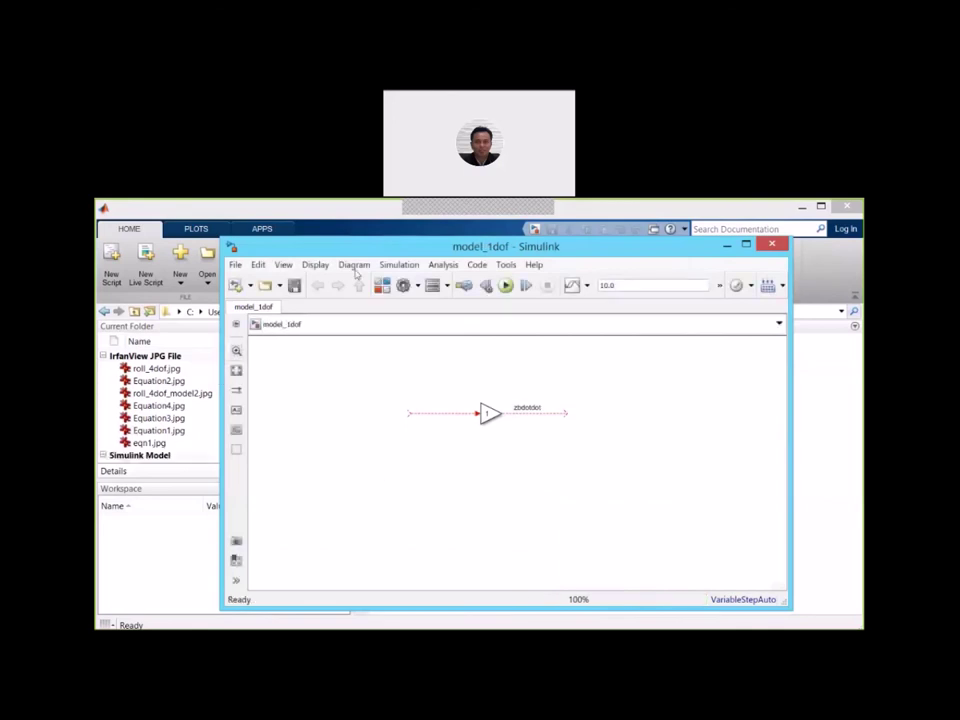
# Check for the saved model_1dof.slx in MATLAB's current folder, collapsing the IrfanView JPG File group, and return to the model.
pyautogui.moveTo(400, 256); pyautogui.dragTo(436, 258)
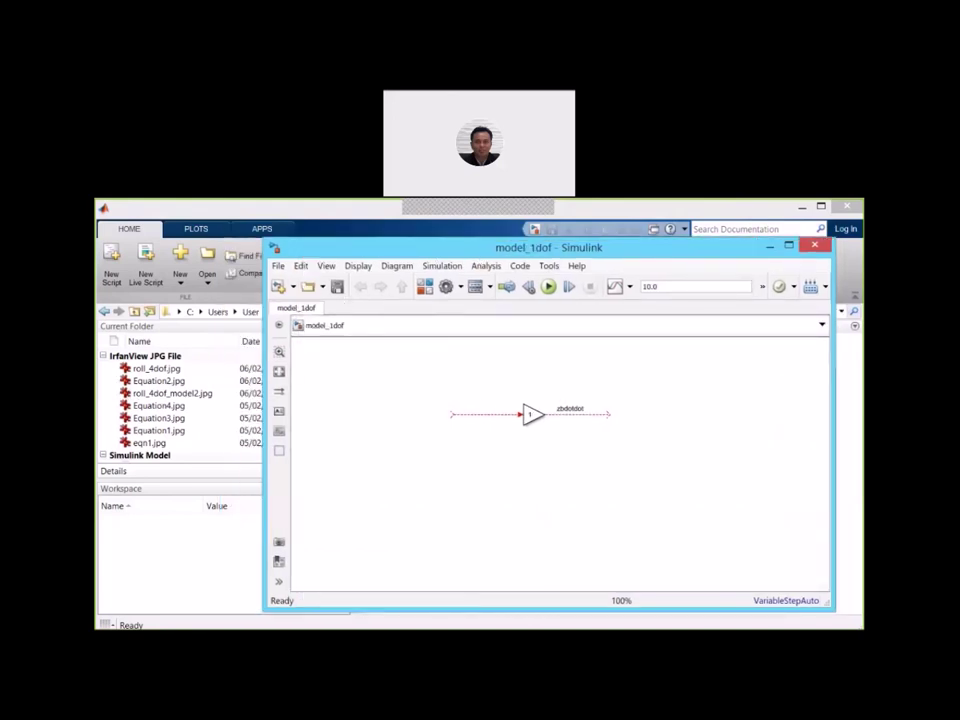
pyautogui.click(103, 356)
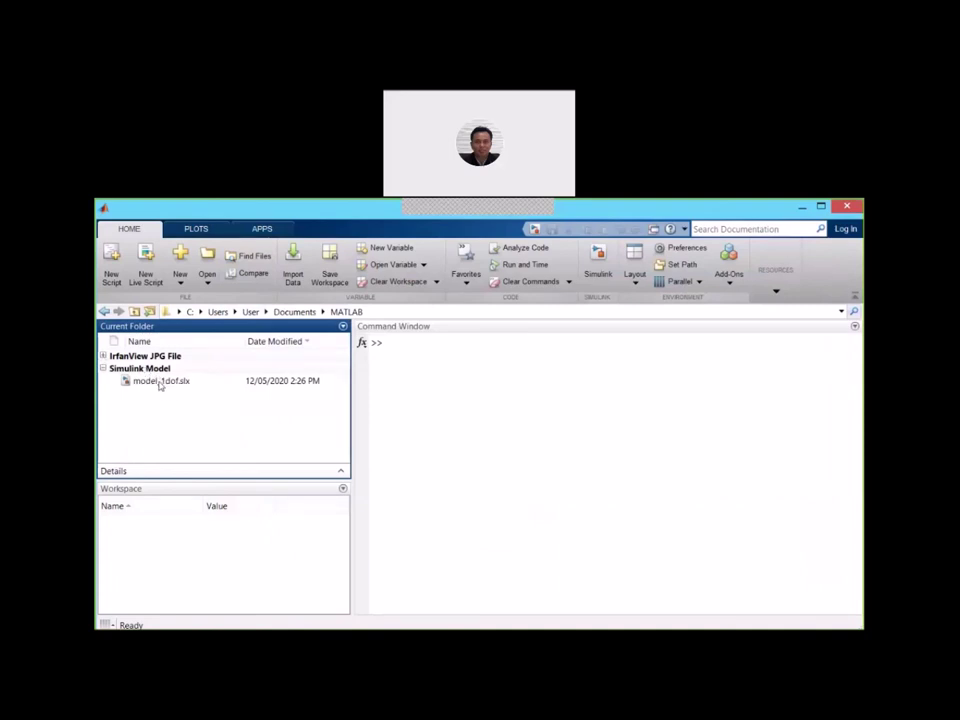
pyautogui.click(159, 386)
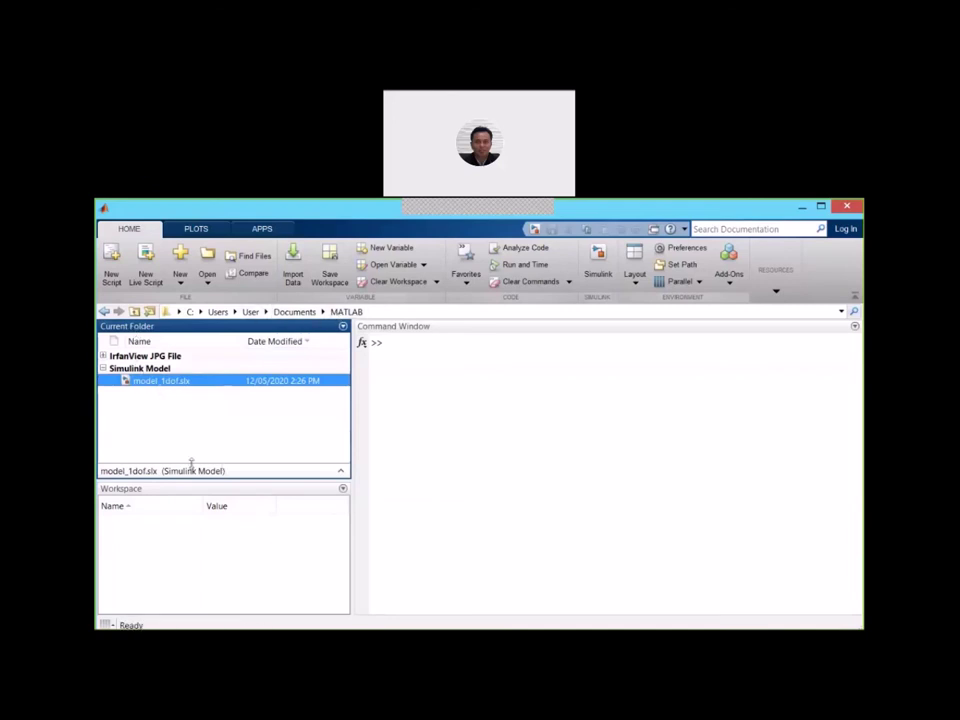
pyautogui.click(418, 328)
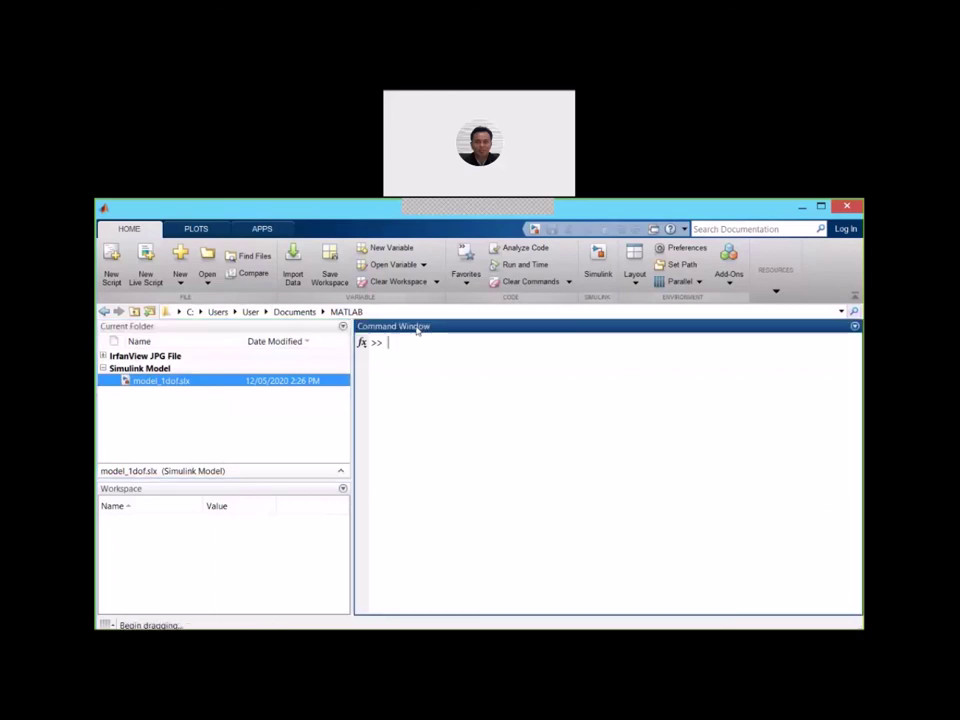
pyautogui.click(169, 497)
pyautogui.click(228, 459)
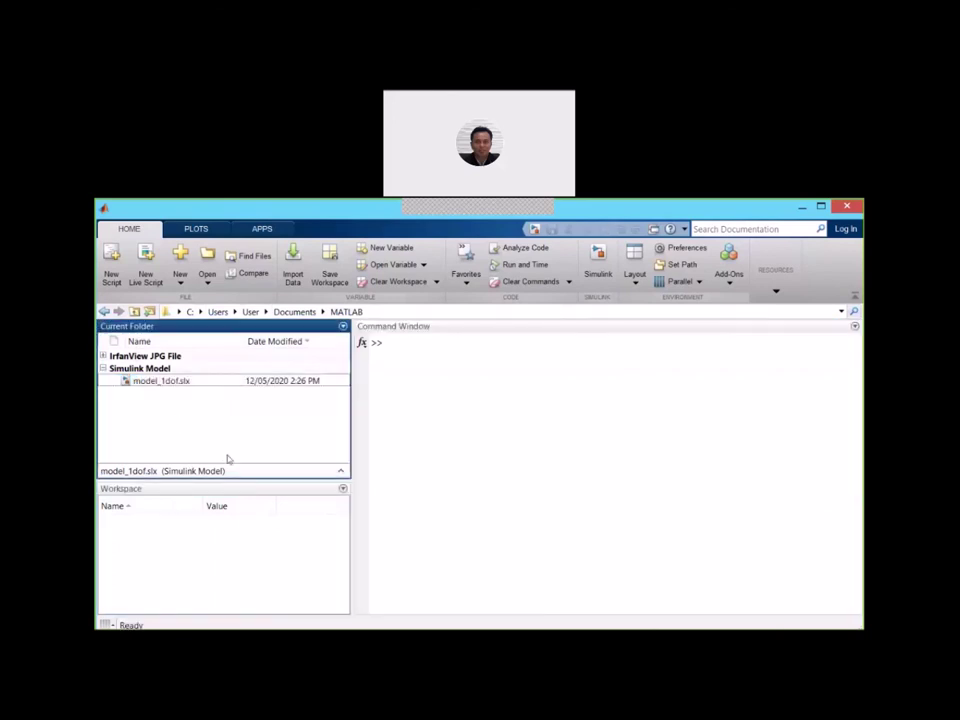
pyautogui.moveTo(434, 617)
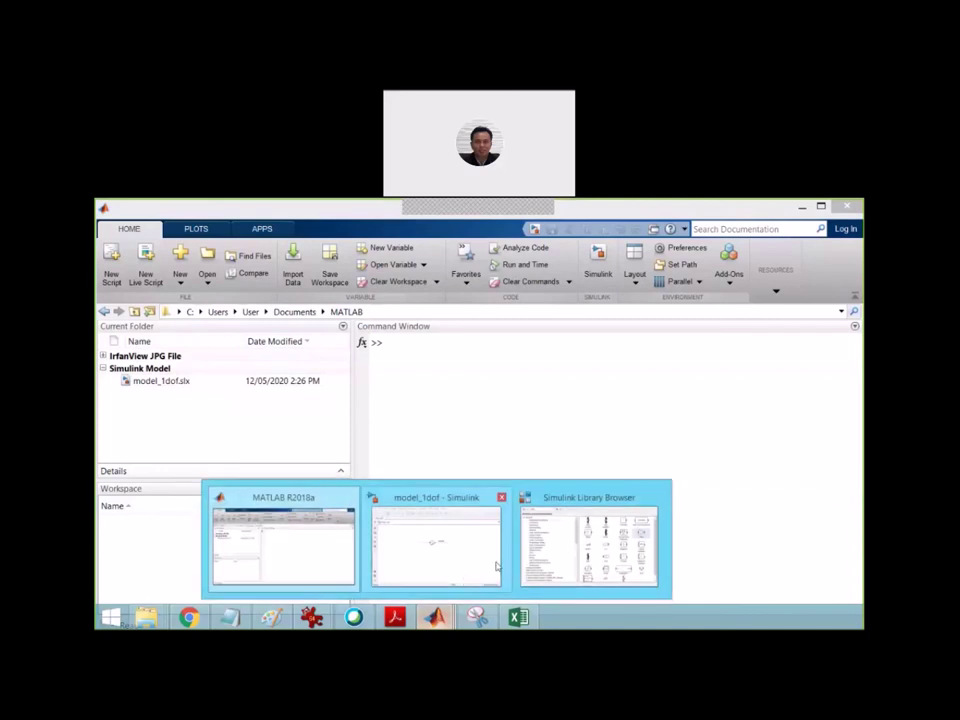
pyautogui.click(436, 545)
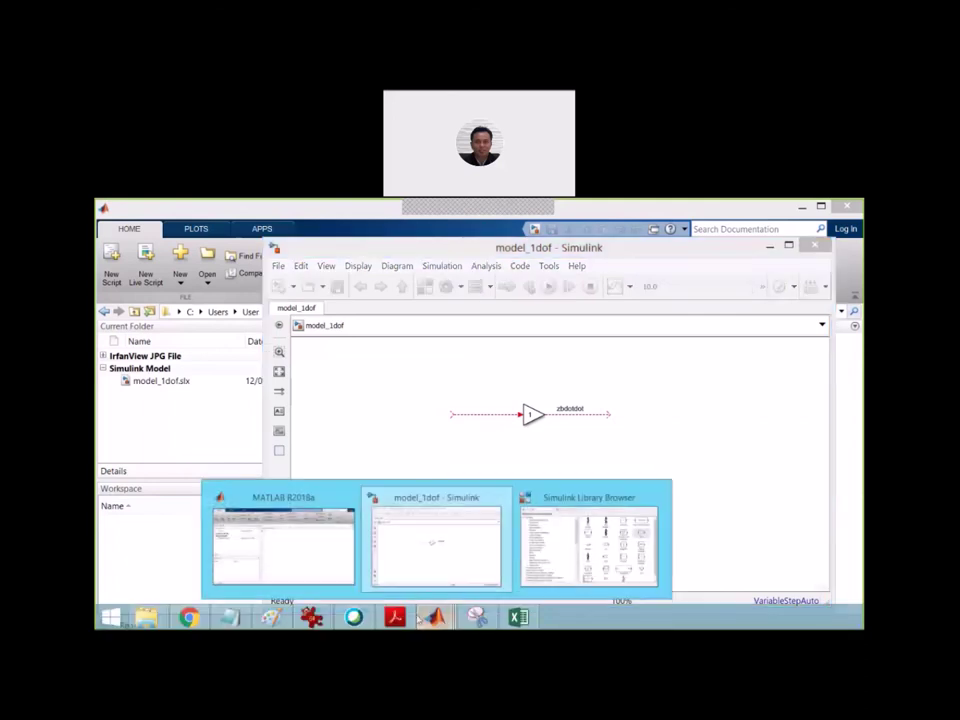
# Switch to Vehicle(2).pdf and read the page 152 instructions and Figure 7.8 on changing the Gain block's parameters.
pyautogui.click(394, 617)
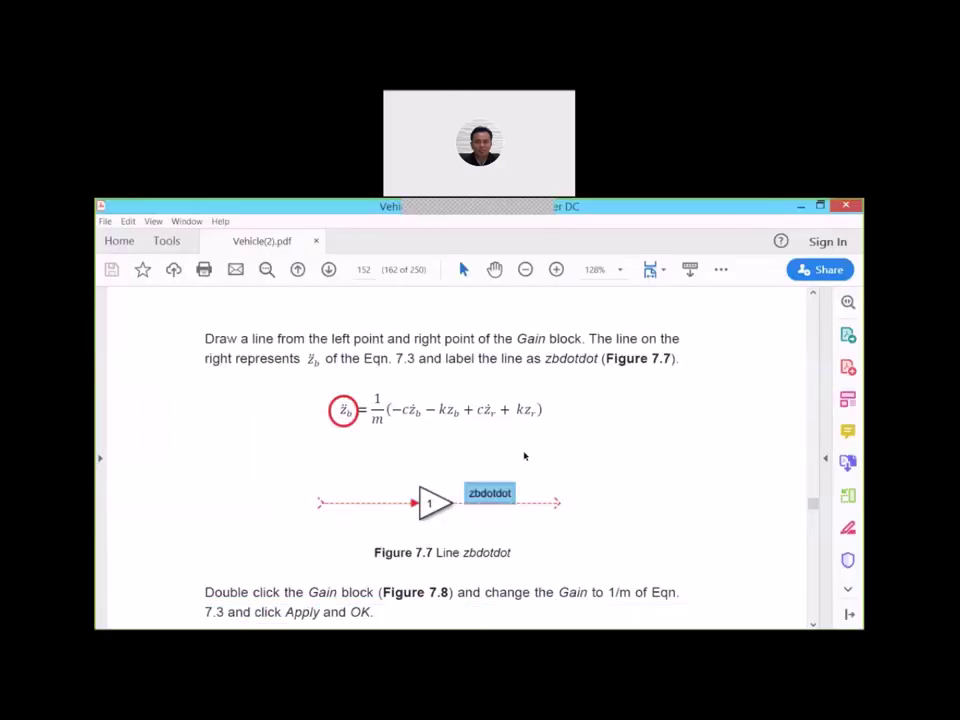
pyautogui.scroll(-3, 522, 465)
pyautogui.scroll(-1, 522, 475)
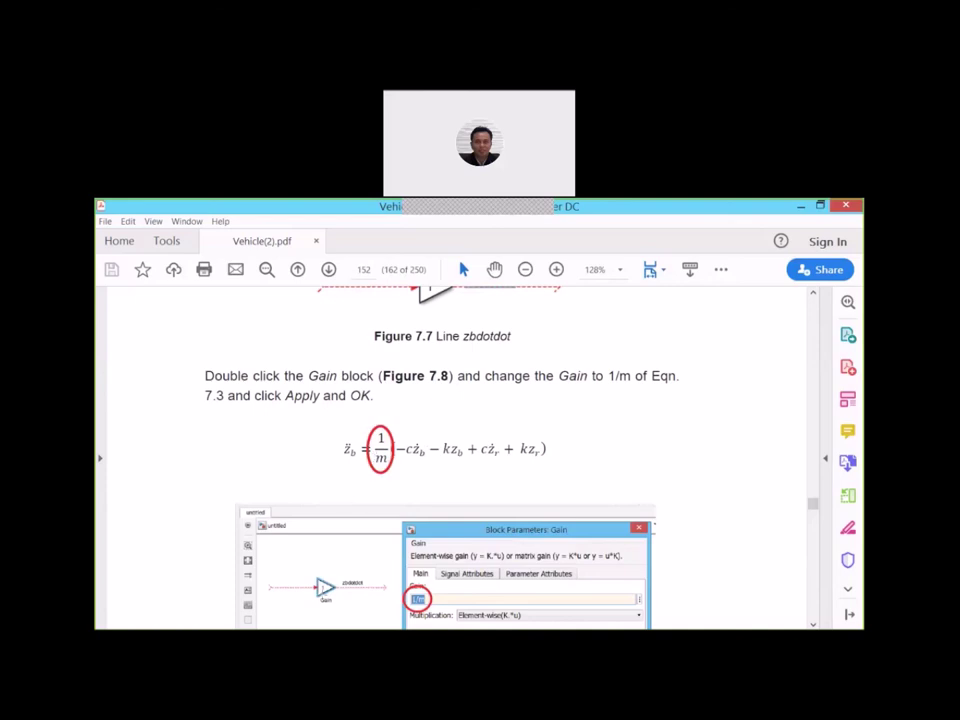
pyautogui.scroll(-2, 341, 516)
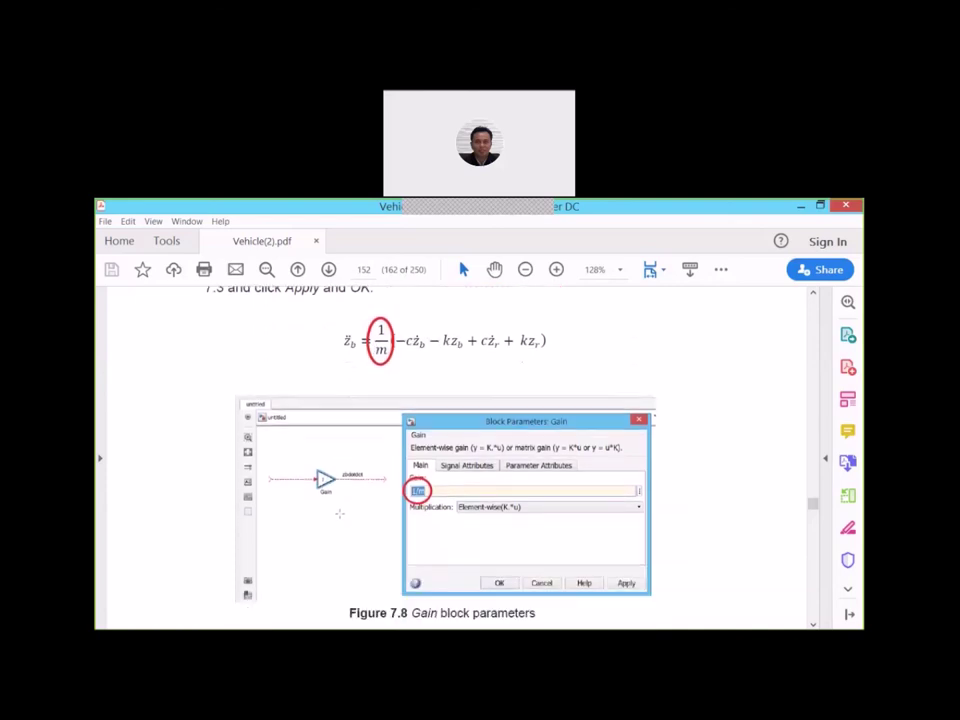